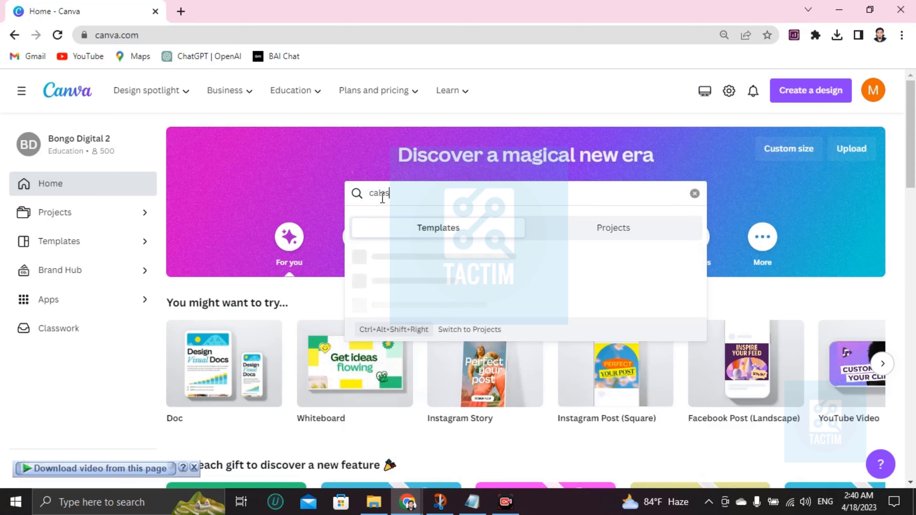
Correct the search text to 'class schedule' and run the template search.
key(BackSpace)
key(BackSpace)
key(BackSpace)
key(BackSpace)
text(lass s)
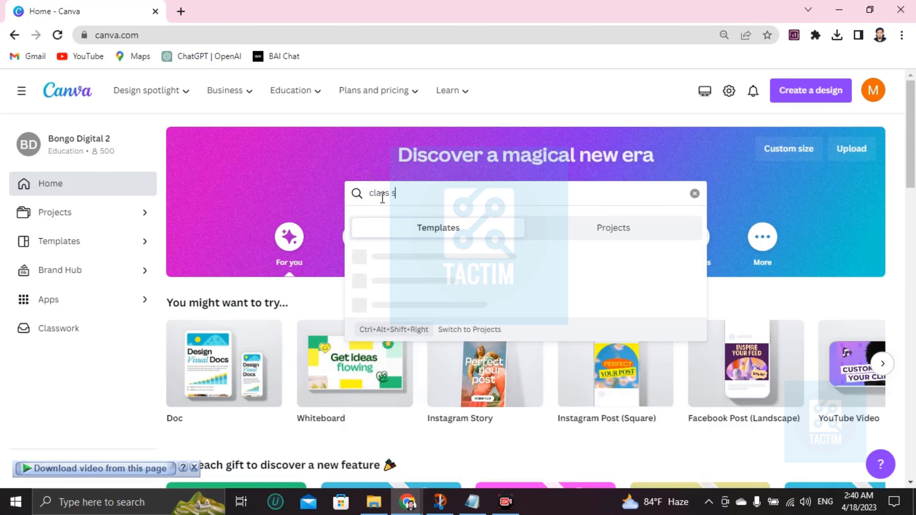
text(chedule)
key(Return)
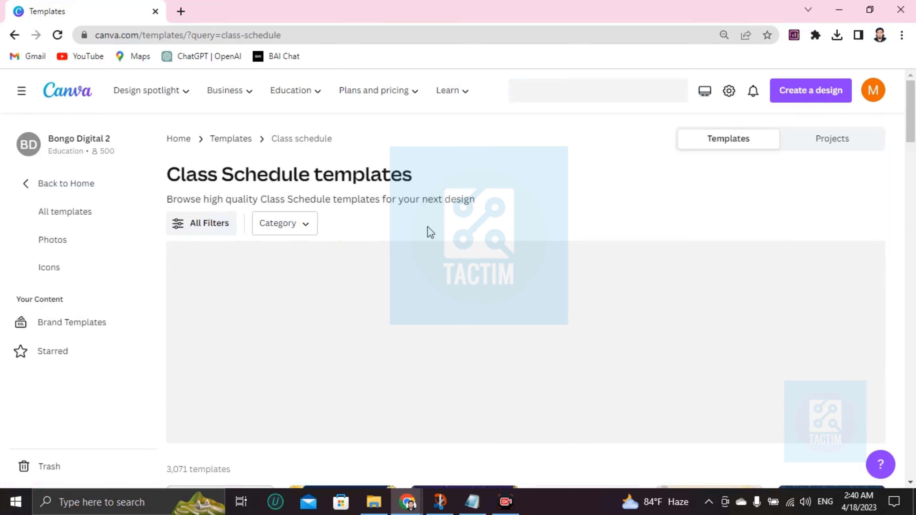
Browse down the results and open the Chalkboard Class Schedule template.
scroll(308, 262, down, 4)
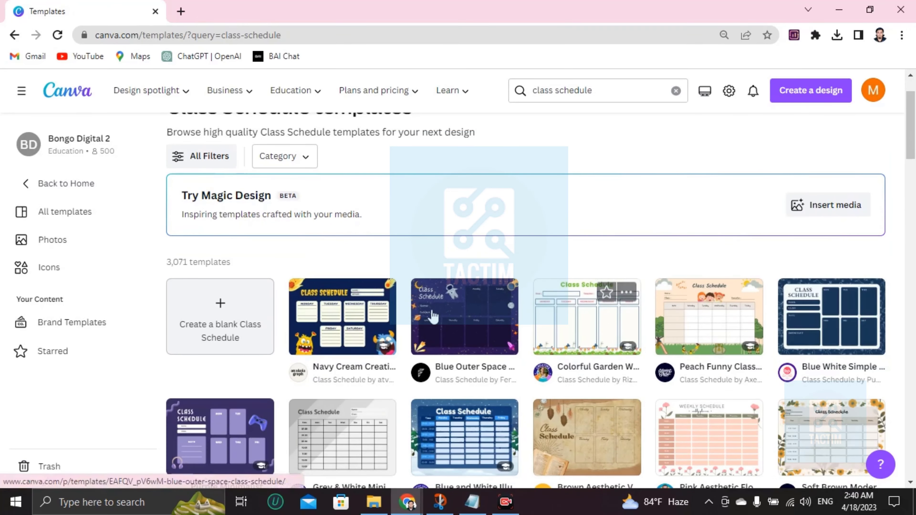
scroll(469, 329, down, 3)
scroll(290, 367, up, 5)
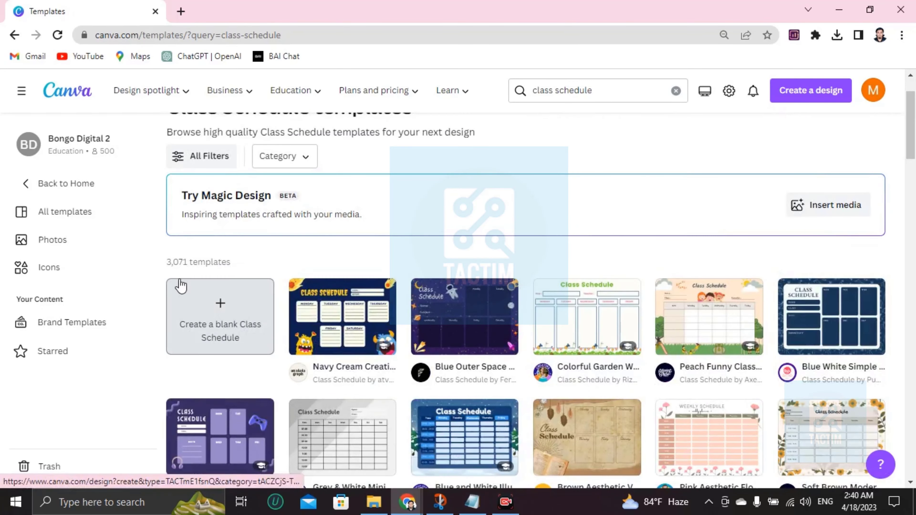
scroll(446, 342, down, 8)
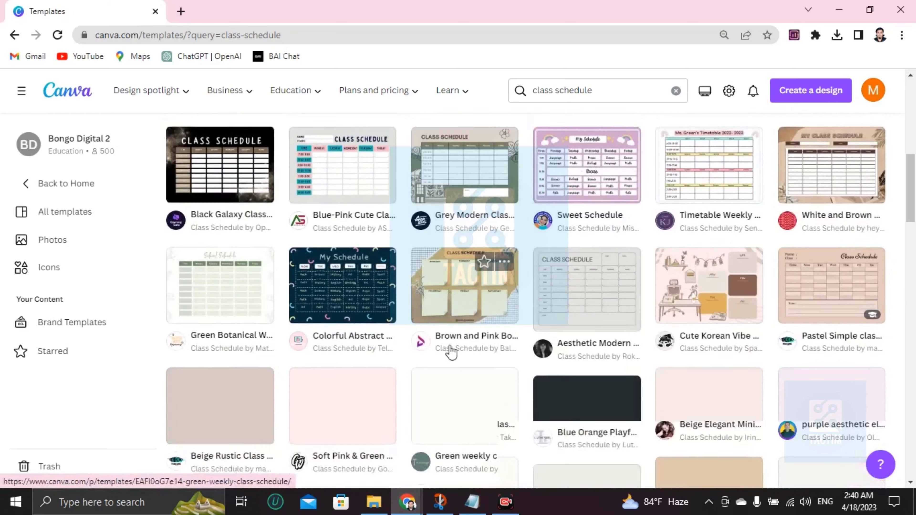
scroll(451, 352, up, 4)
scroll(451, 352, up, 3)
scroll(591, 325, down, 3)
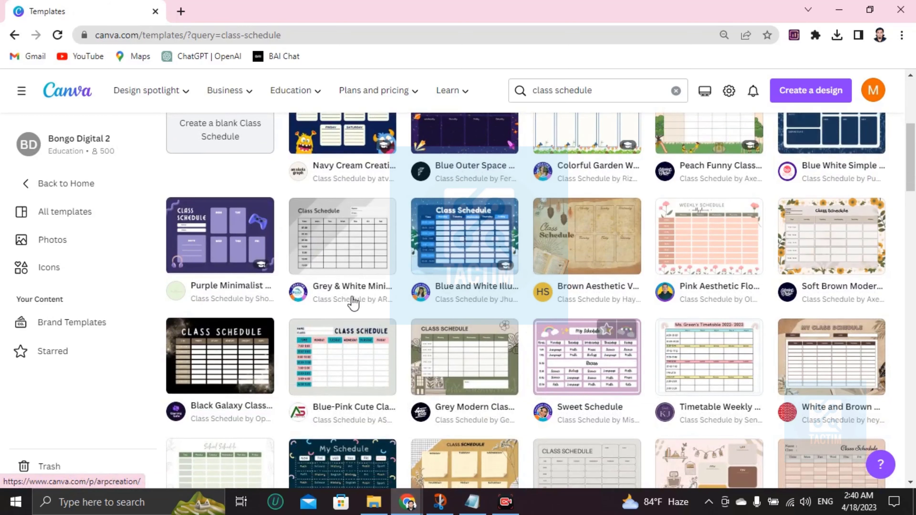
scroll(434, 318, down, 5)
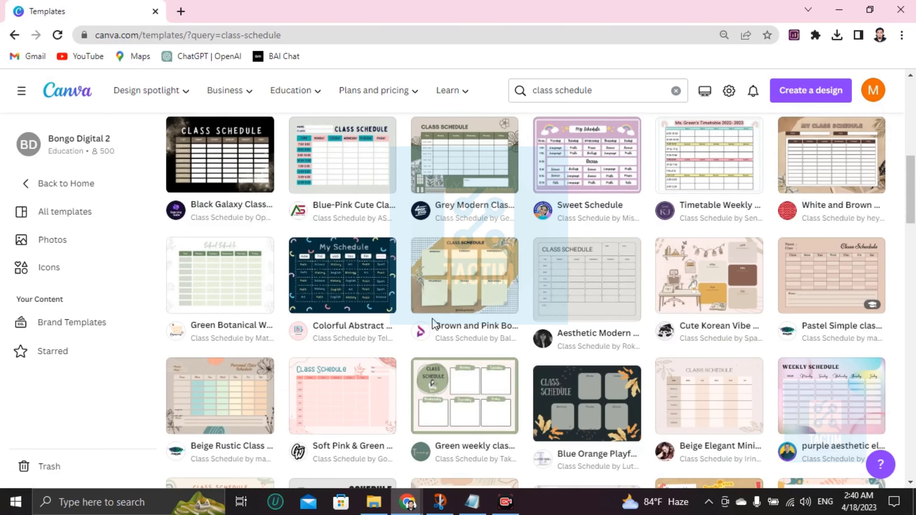
scroll(433, 318, down, 8)
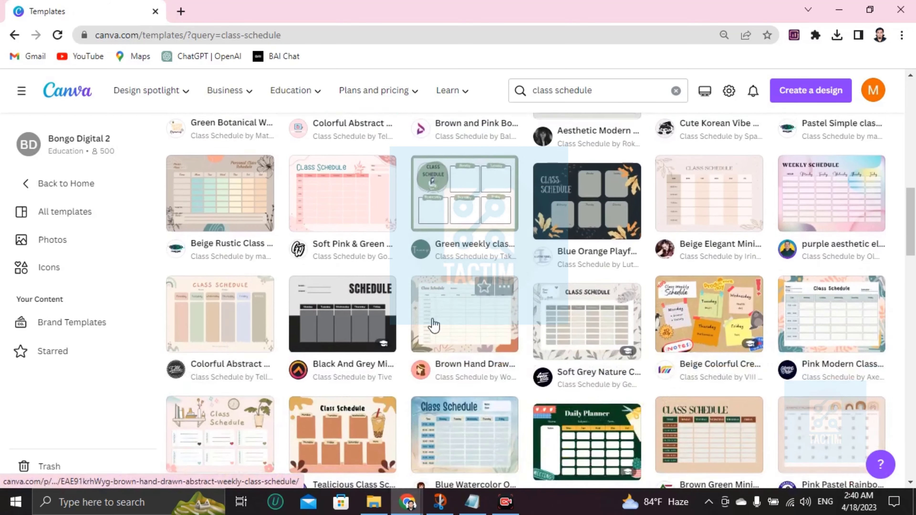
scroll(433, 318, down, 10)
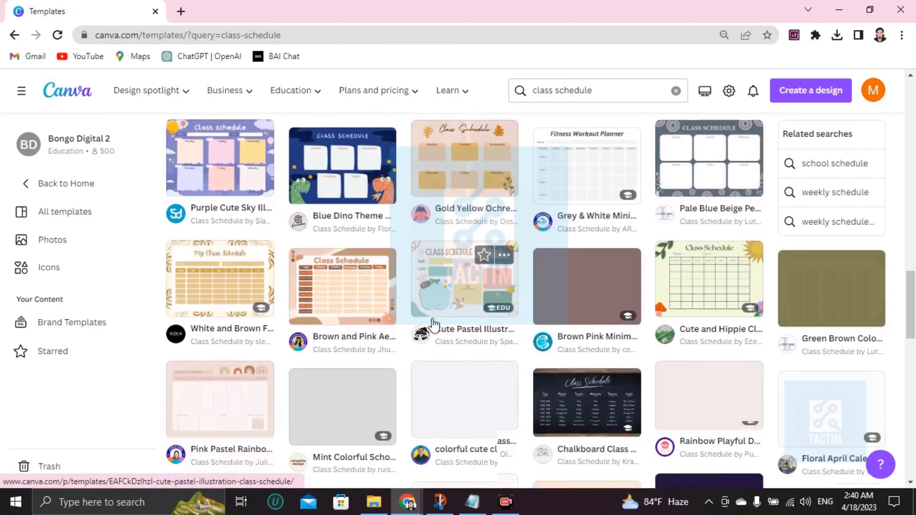
scroll(435, 324, down, 3)
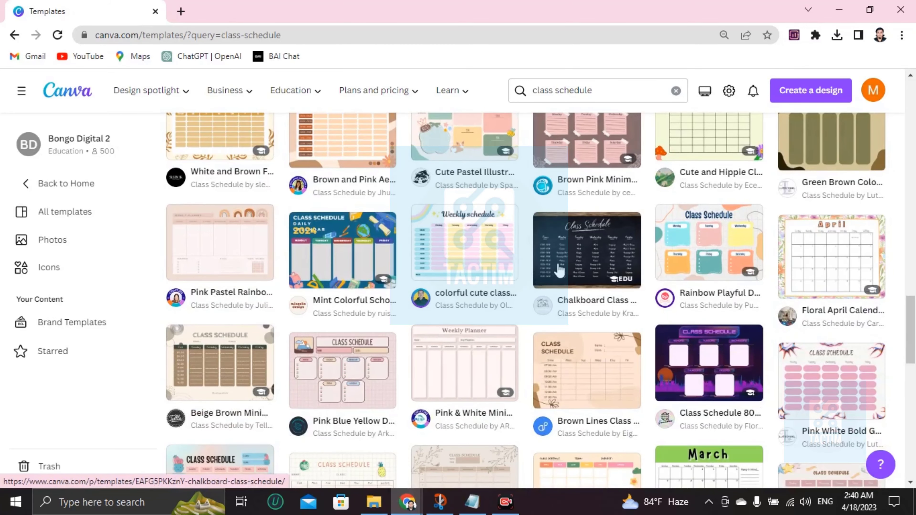
click(554, 274)
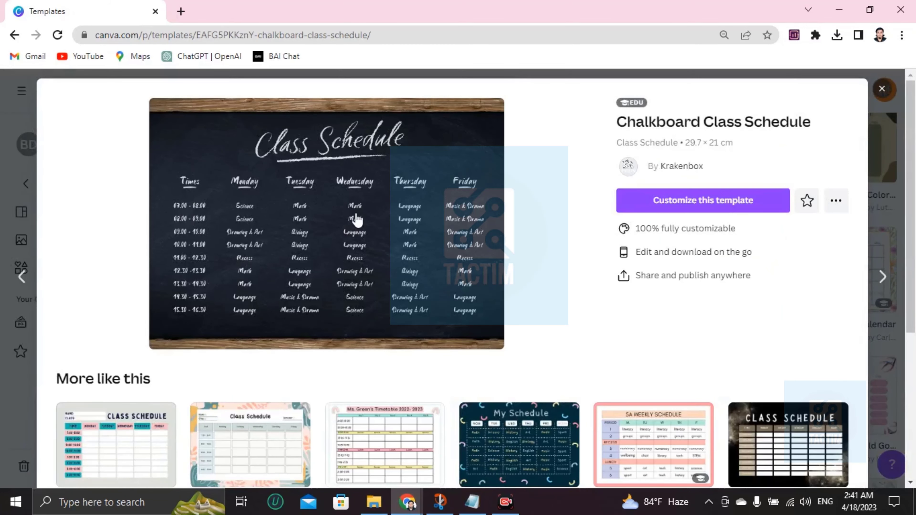
Customize the Chalkboard template into an editable A4 landscape design and select its background.
click(673, 213)
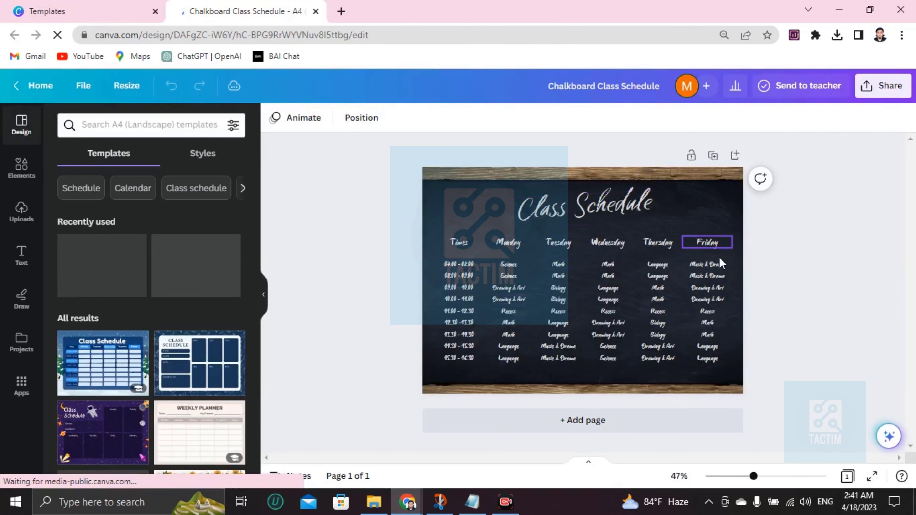
click(463, 195)
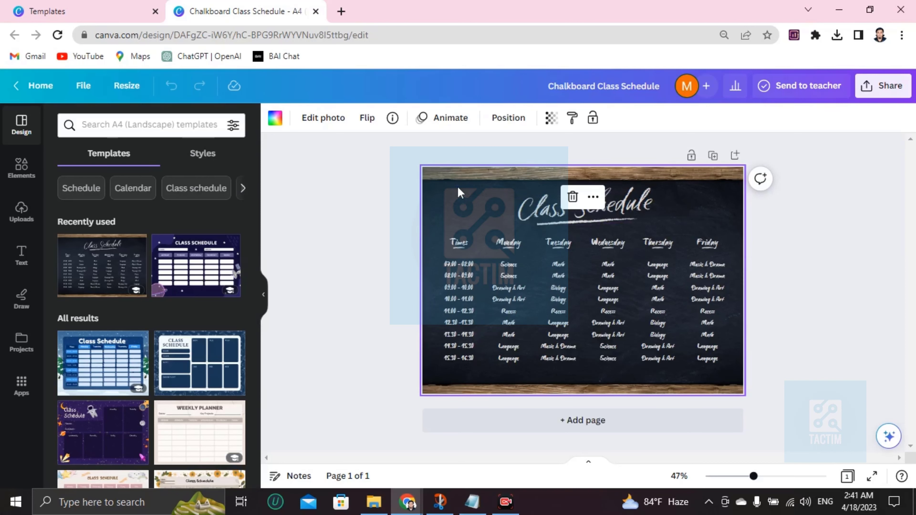
Make the Class Schedule title text red.
scroll(458, 187, up, 3)
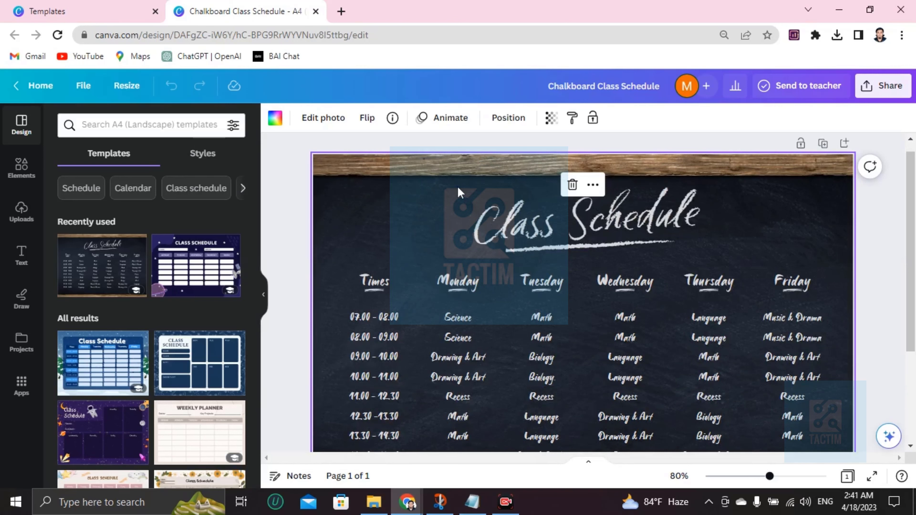
scroll(457, 187, up, 2)
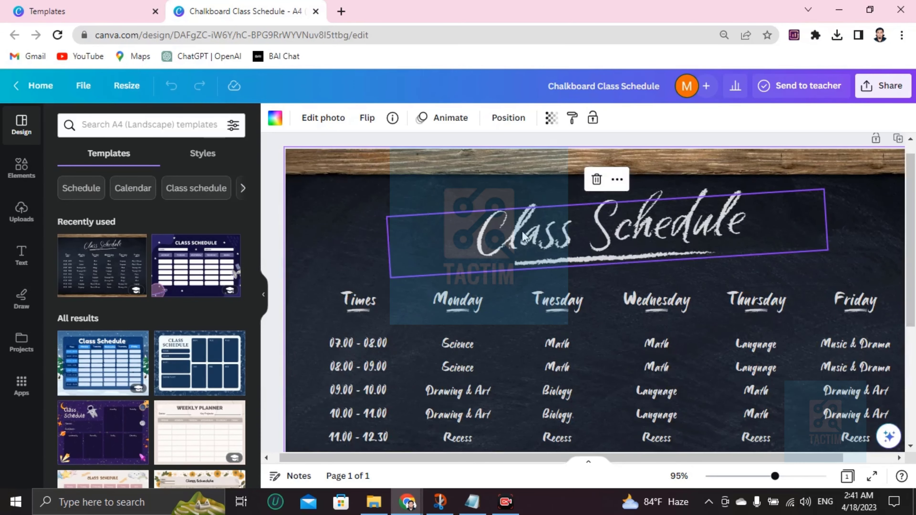
double_click(560, 240)
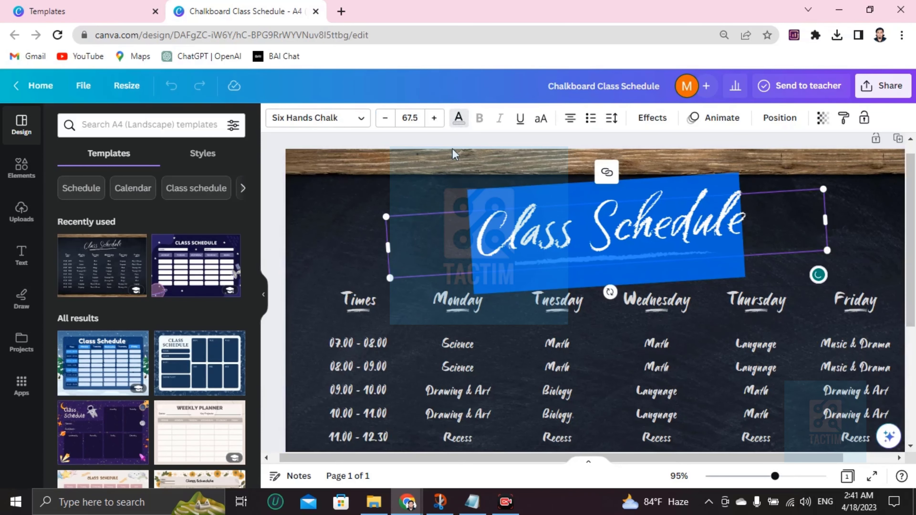
click(460, 117)
scroll(104, 380, down, 2)
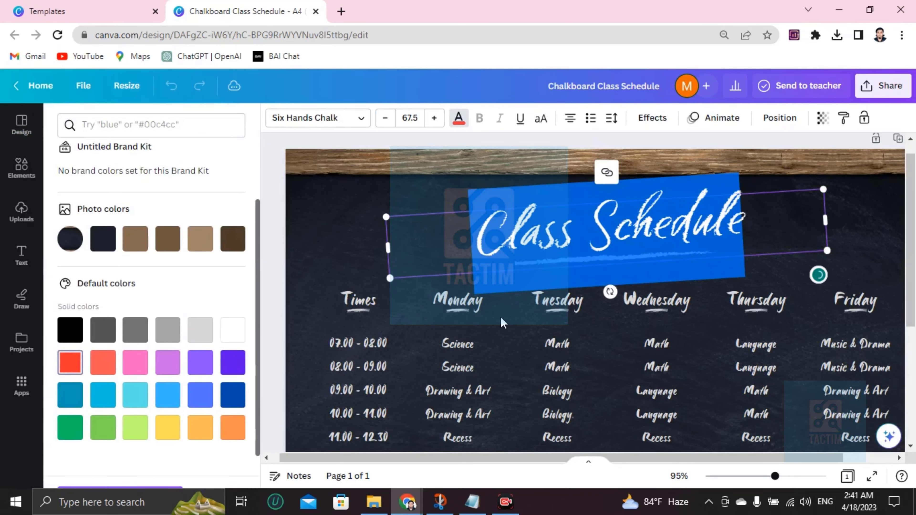
click(70, 362)
Recolour the chalk underline beneath the title purple.
click(647, 254)
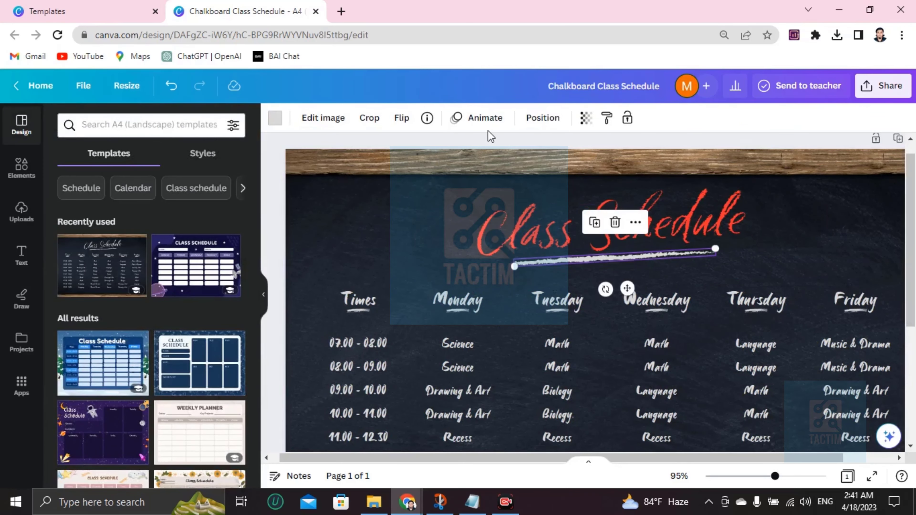
click(275, 117)
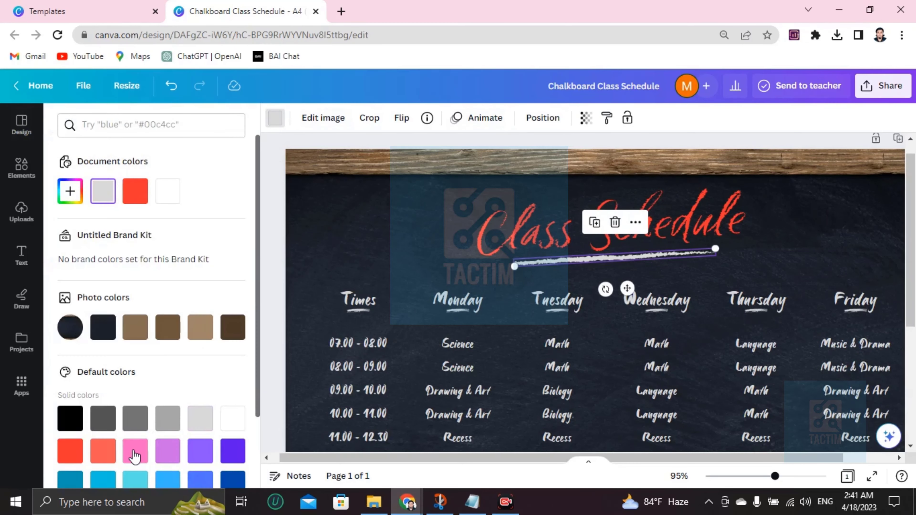
scroll(207, 407, down, 2)
click(233, 362)
click(522, 343)
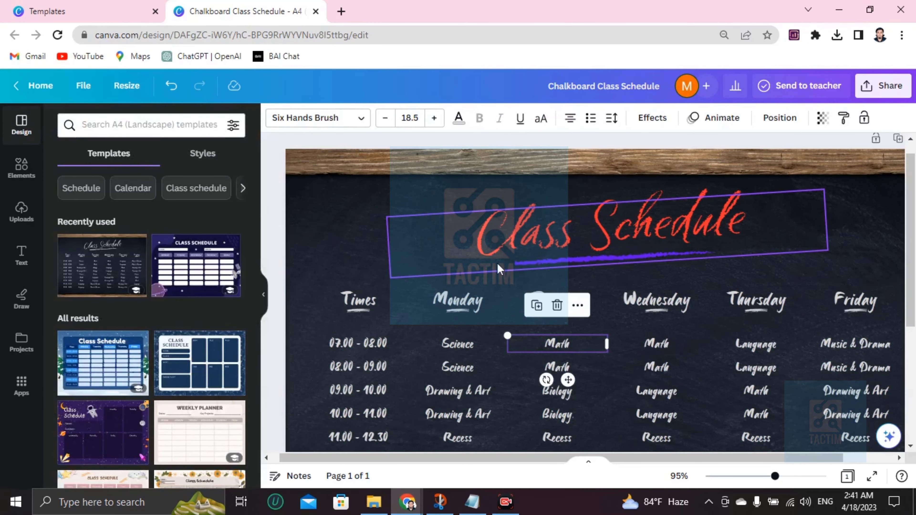
scroll(494, 244, down, 2)
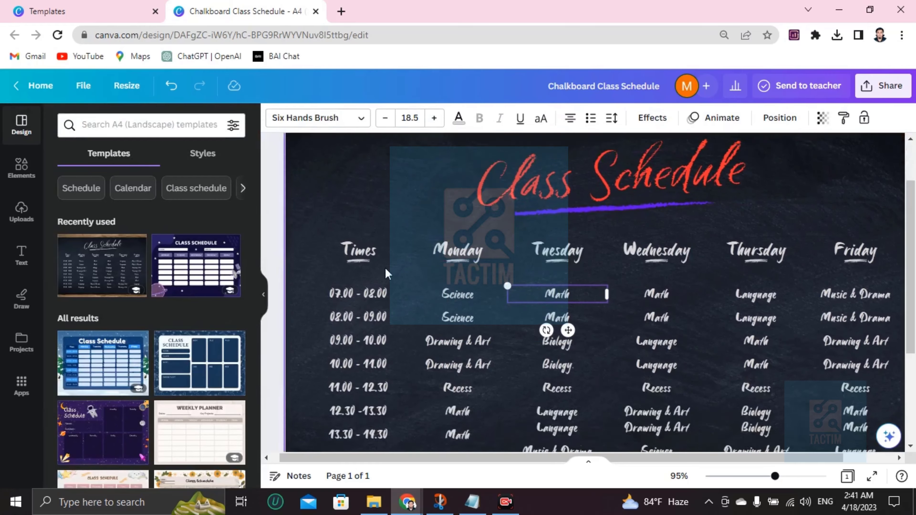
click(385, 222)
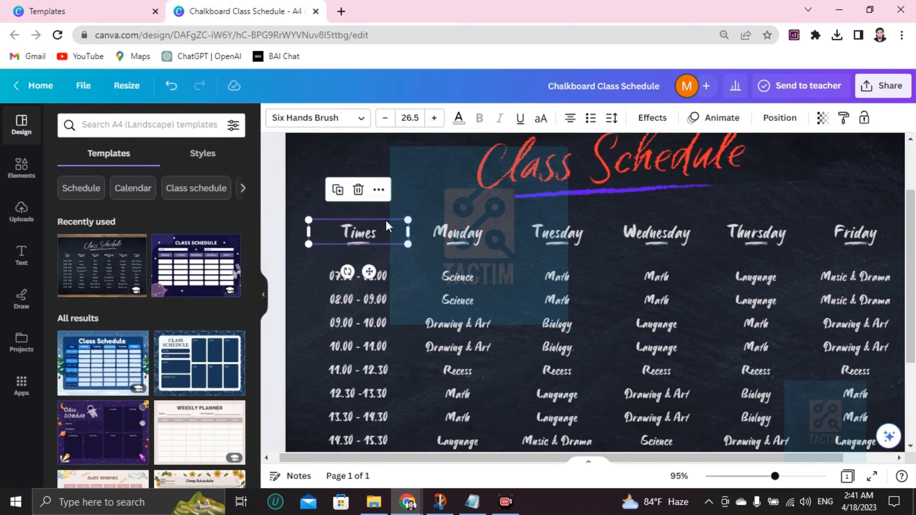
Colour the Times heading pink and the Monday heading purple.
click(458, 119)
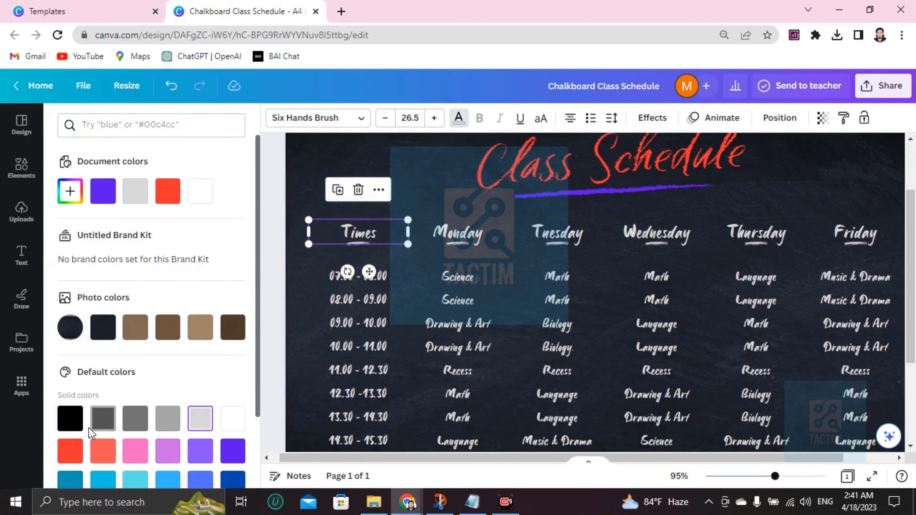
click(135, 451)
click(483, 221)
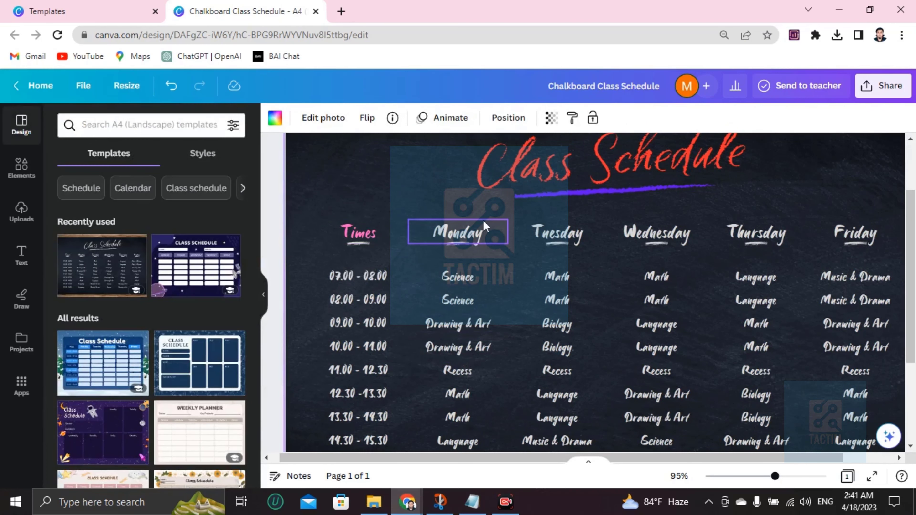
click(469, 231)
click(458, 117)
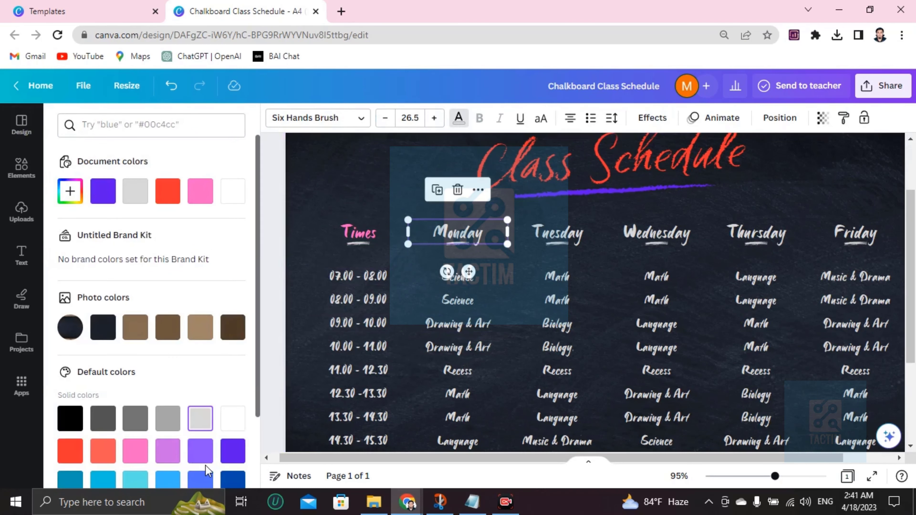
click(232, 449)
Make the Tuesday heading green and the Wednesday heading yellow.
click(558, 233)
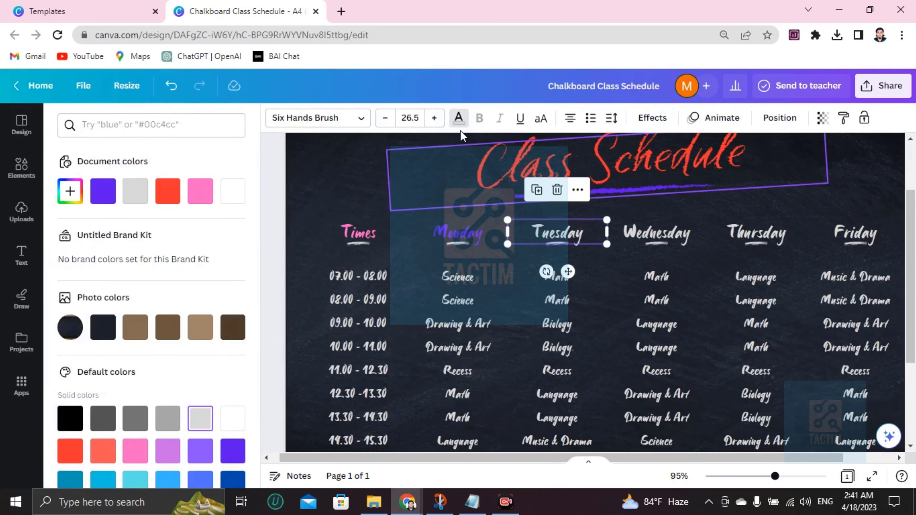
scroll(107, 456, down, 3)
click(105, 432)
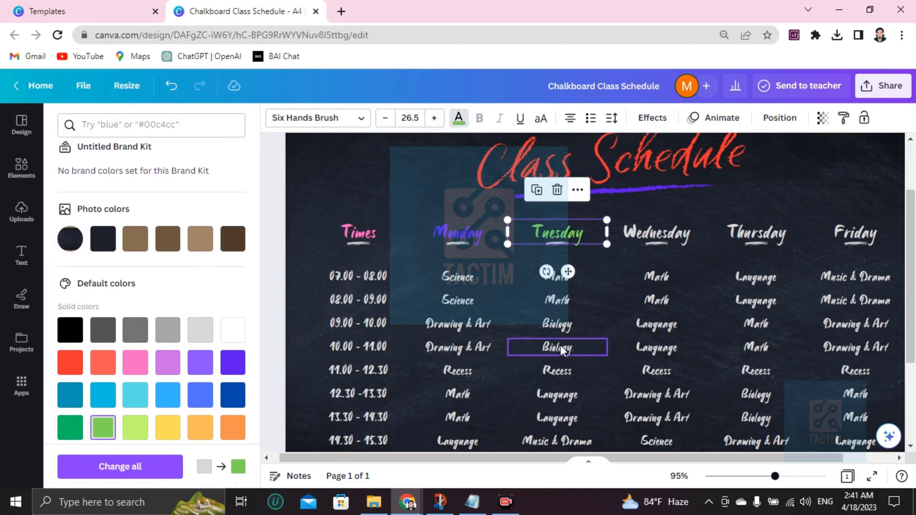
click(563, 348)
click(635, 195)
click(656, 233)
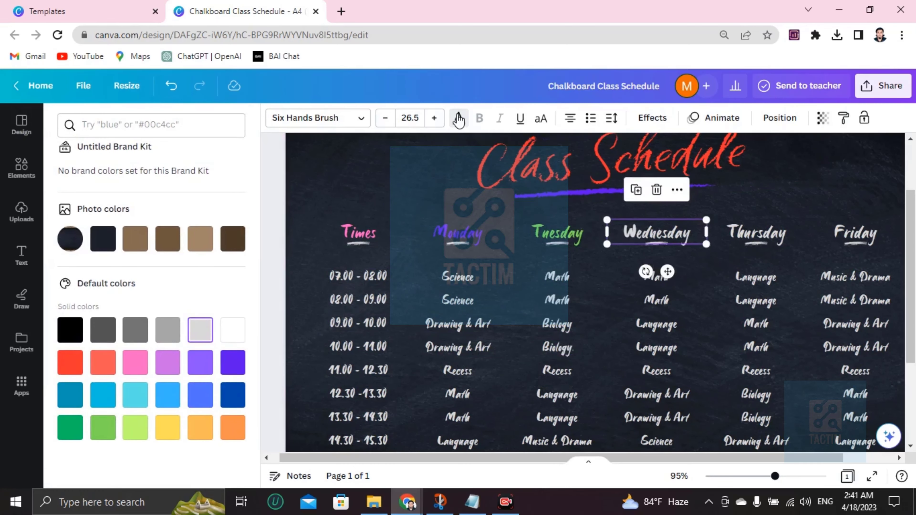
click(135, 363)
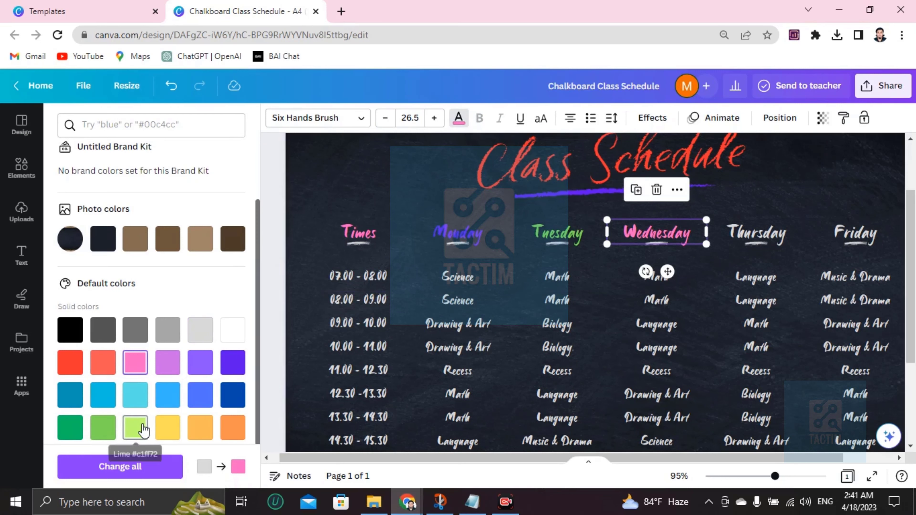
click(168, 428)
click(548, 395)
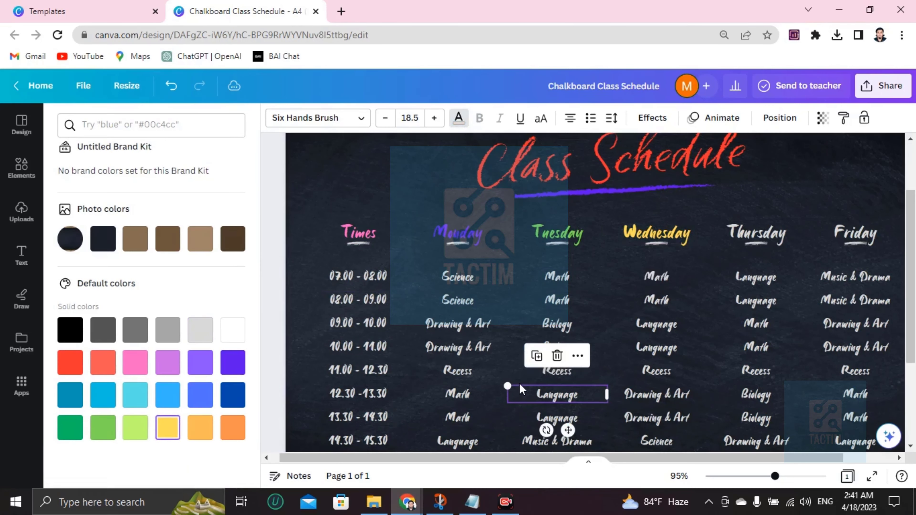
click(345, 278)
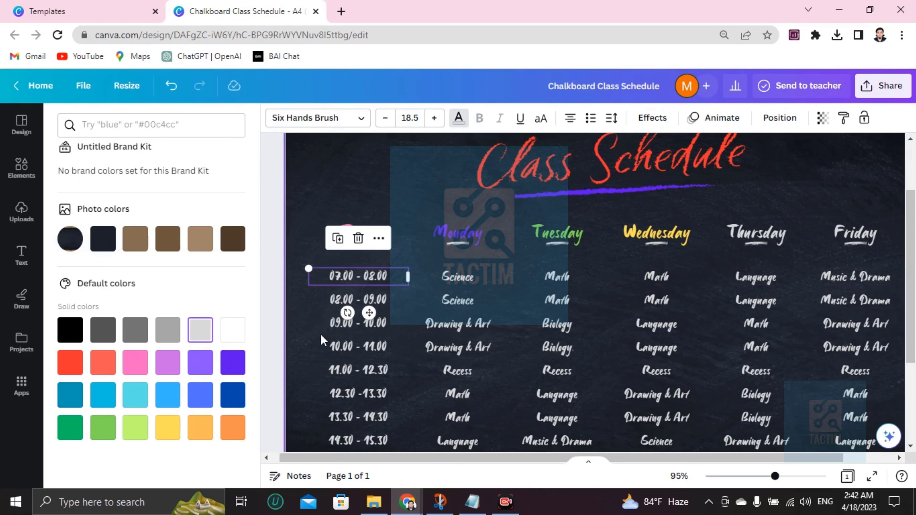
Change the first time slot to 08.00 - 09.00.
scroll(355, 354, up, 3)
scroll(355, 354, down, 2)
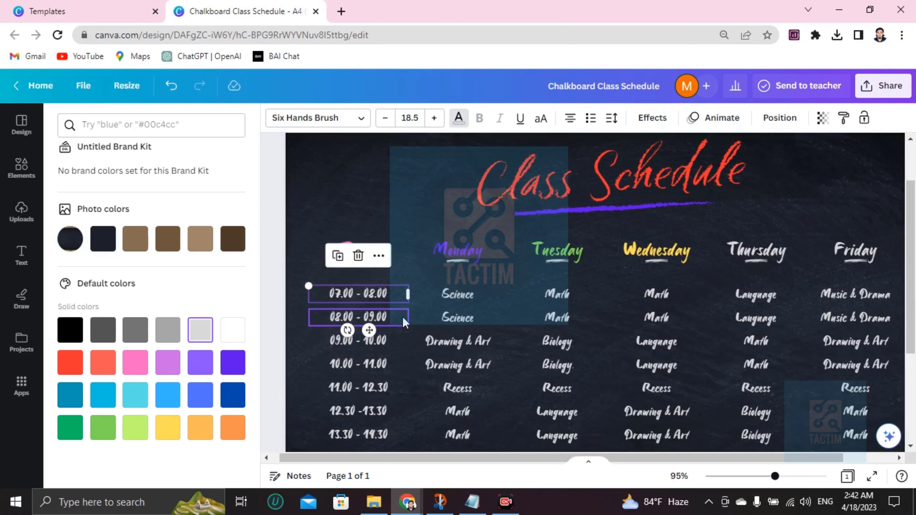
double_click(338, 290)
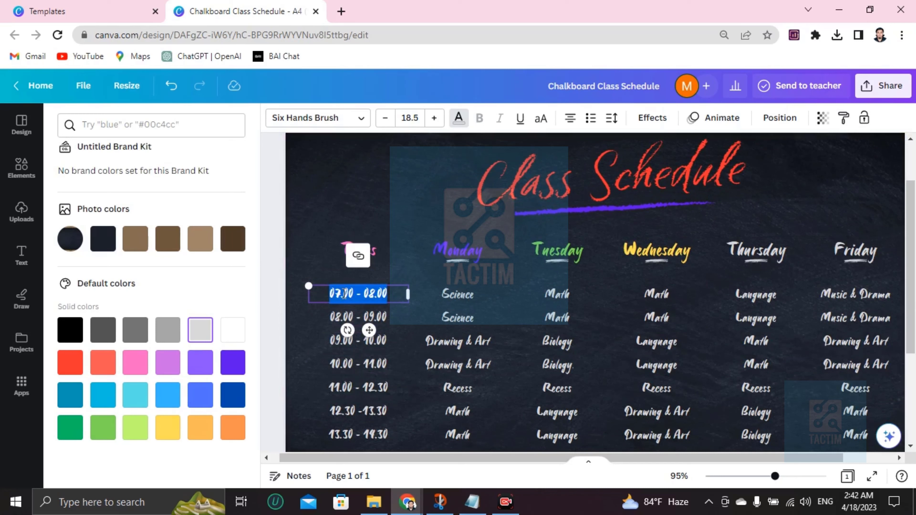
click(344, 293)
key(BackSpace)
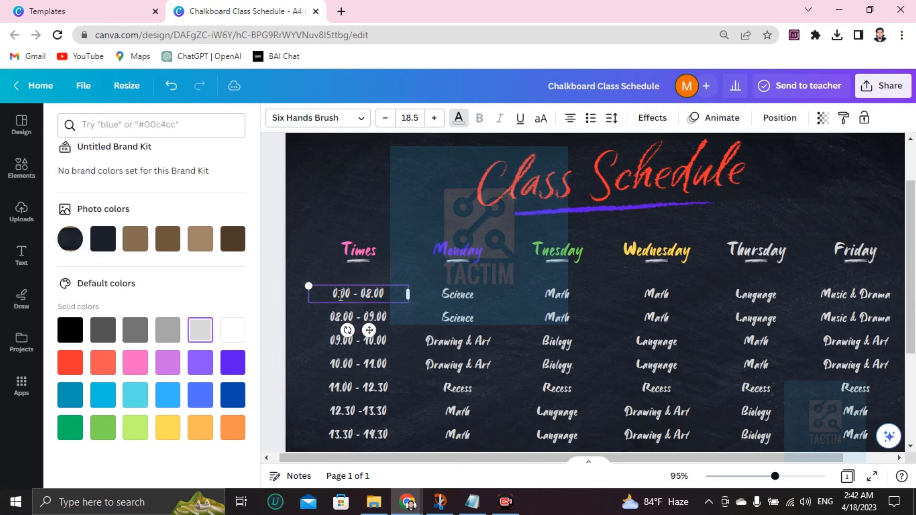
text(8)
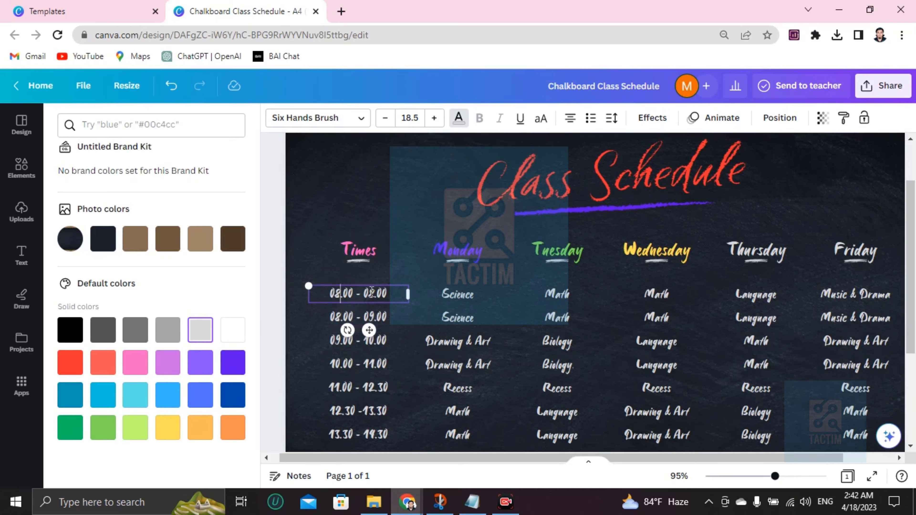
click(374, 294)
key(BackSpace)
text(9)
Replace Monday's first Science with English and Tuesday's first Math with Science.
click(469, 295)
double_click(475, 295)
key(BackSpace)
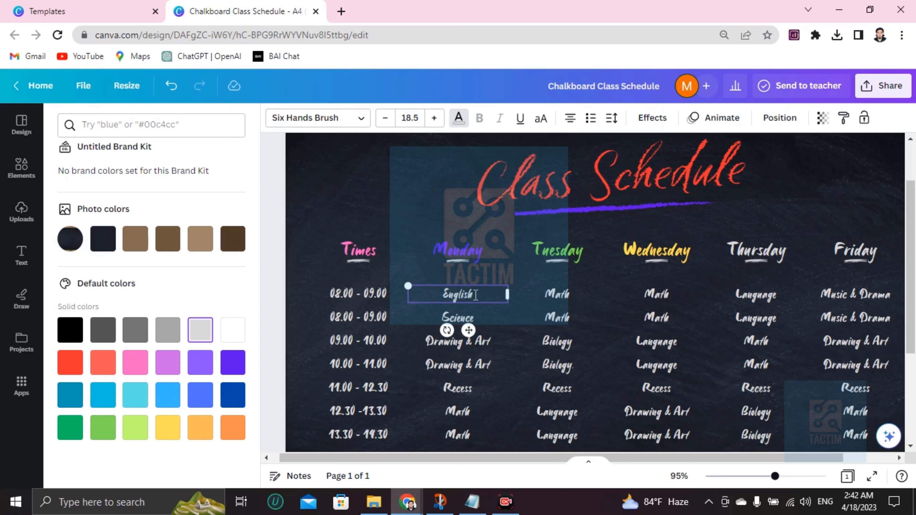
double_click(557, 294)
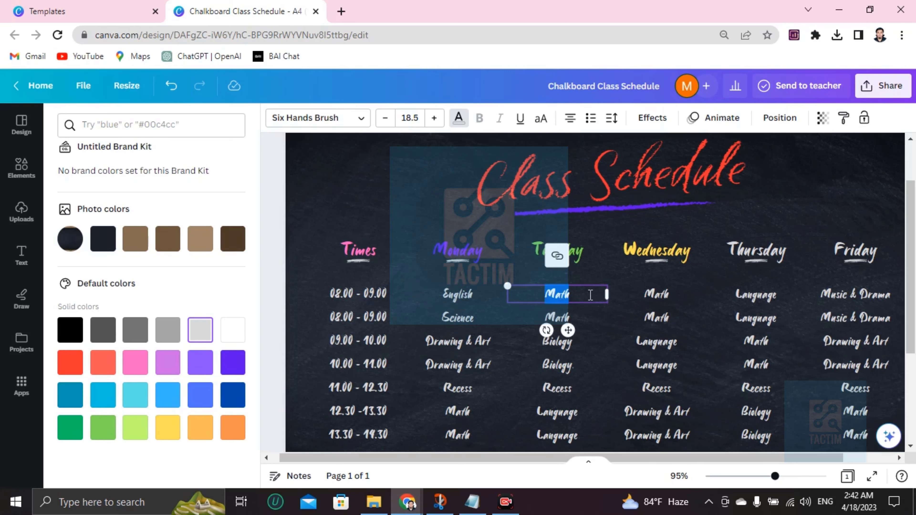
key(BackSpace)
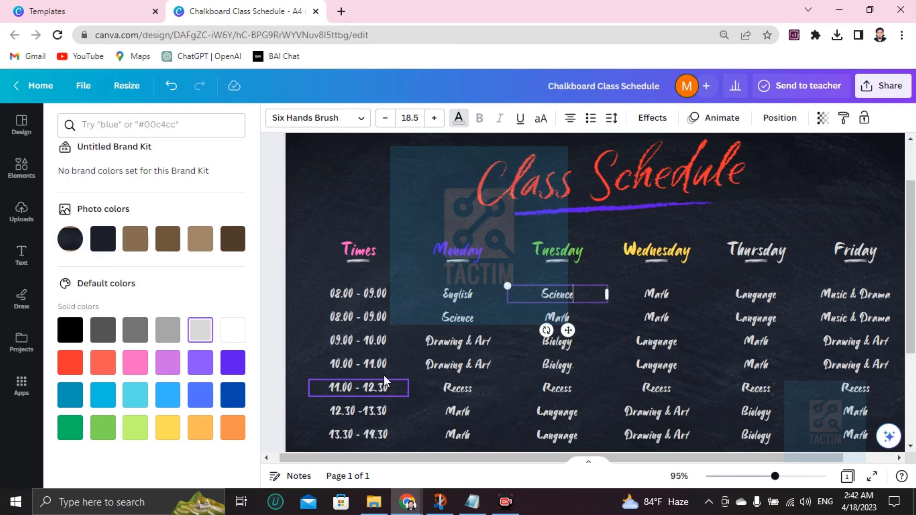
Change the second time slot to 09.10am and Monday's second Science to Literature.
scroll(334, 307, down, 2)
double_click(353, 251)
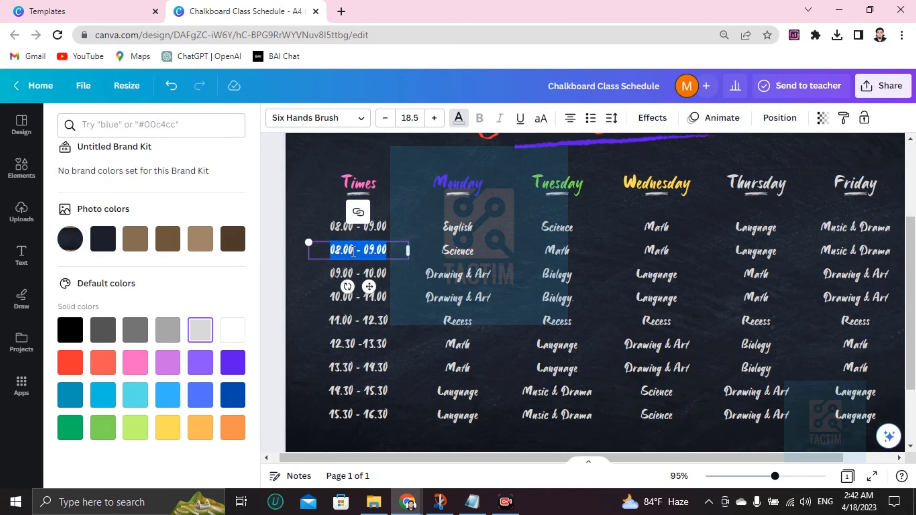
key(BackSpace)
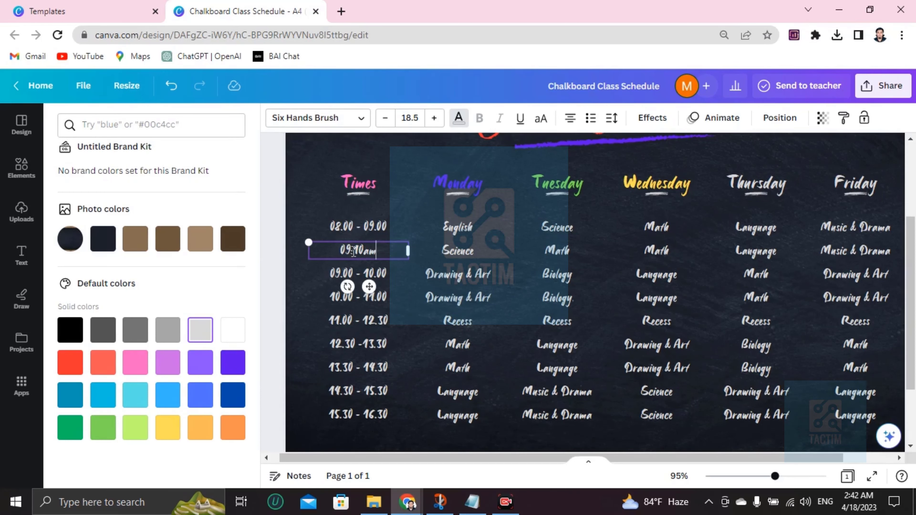
right_click(362, 248)
click(473, 243)
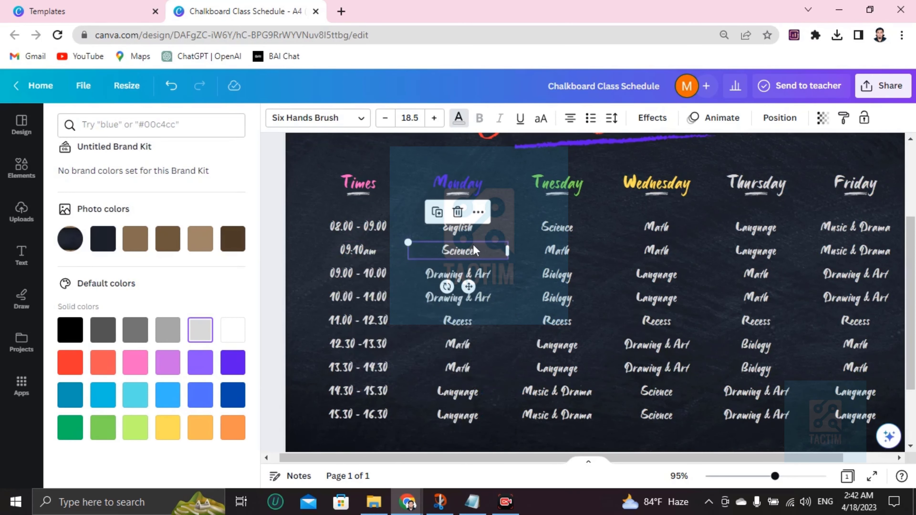
double_click(473, 246)
key(BackSpace)
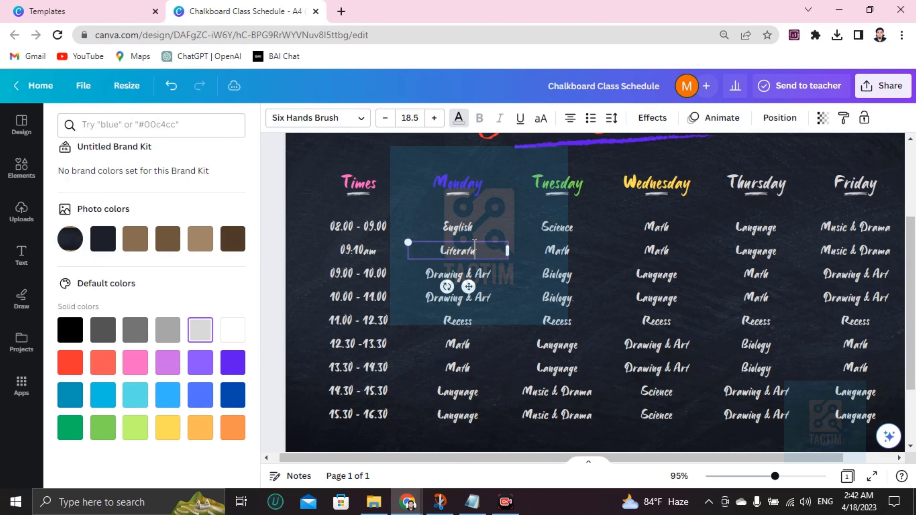
Select the chalkboard background image.
click(465, 328)
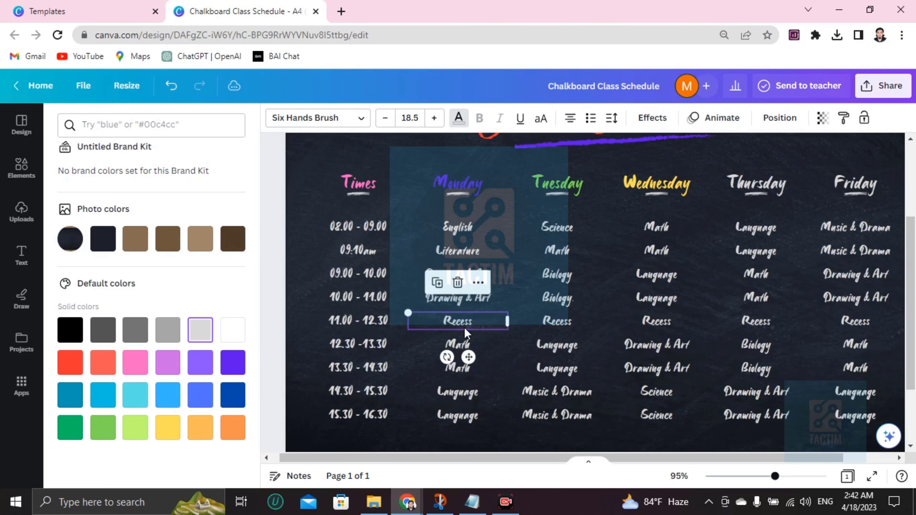
scroll(603, 280, down, 3)
scroll(665, 335, up, 5)
scroll(665, 335, down, 3)
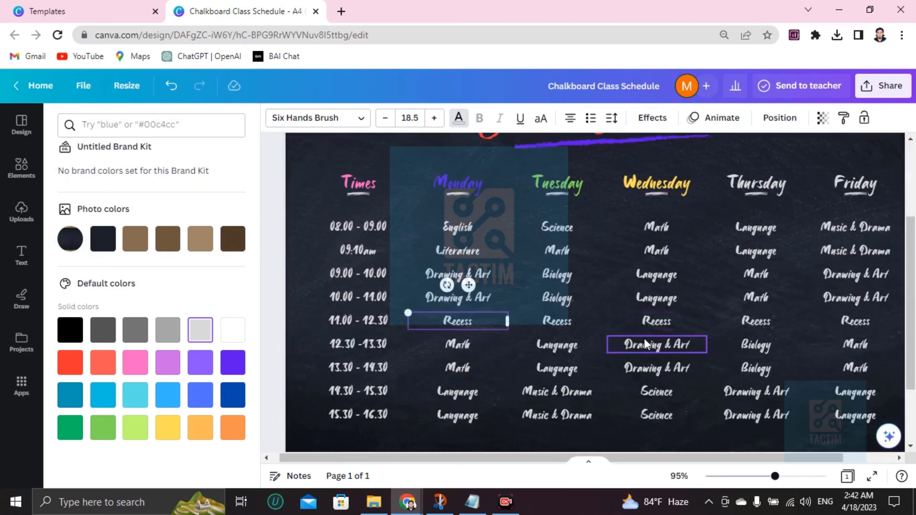
click(771, 221)
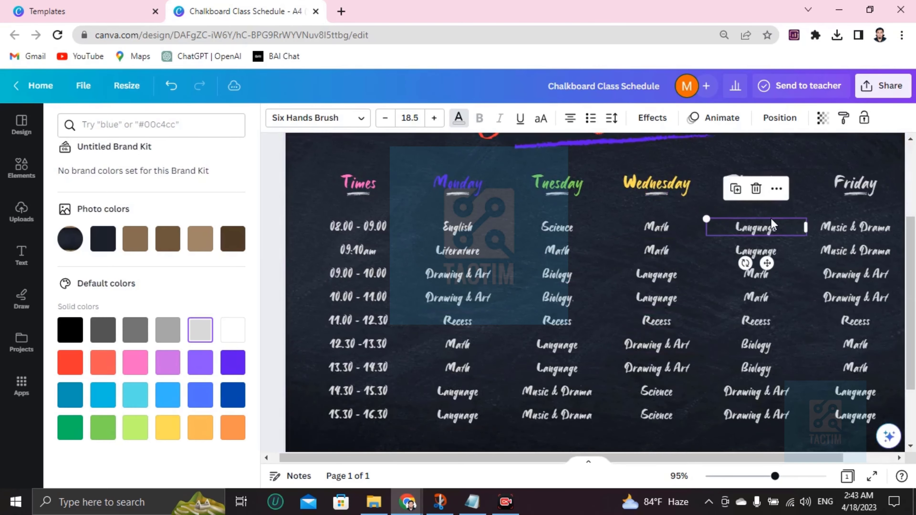
click(656, 270)
click(781, 289)
click(741, 302)
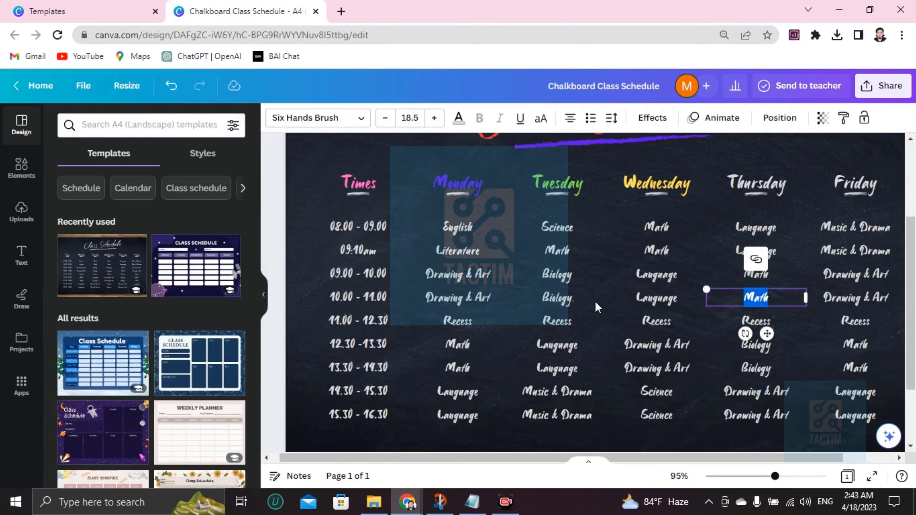
click(534, 298)
scroll(374, 279, up, 3)
click(365, 252)
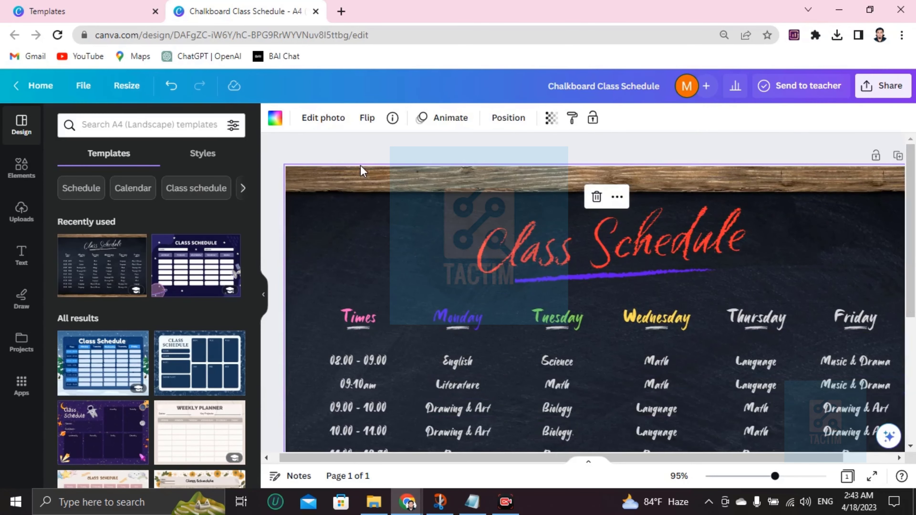
Try black-to-gold, navy, light grey and yellow page background colours.
scroll(362, 172, down, 3)
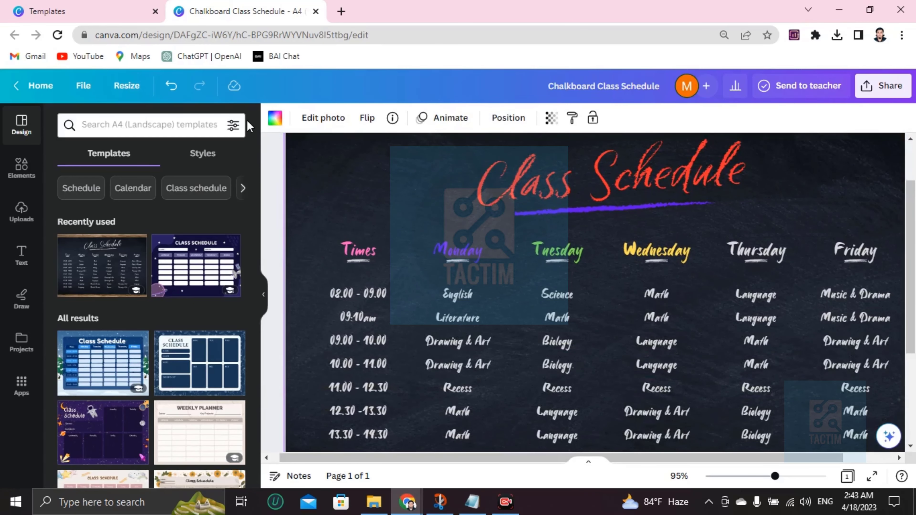
click(275, 119)
scroll(171, 297, down, 5)
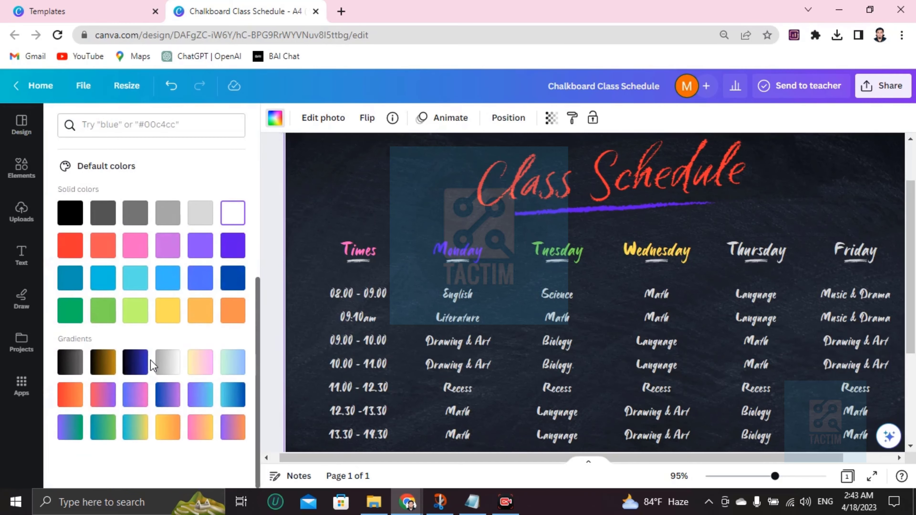
click(105, 365)
scroll(462, 301, down, 4)
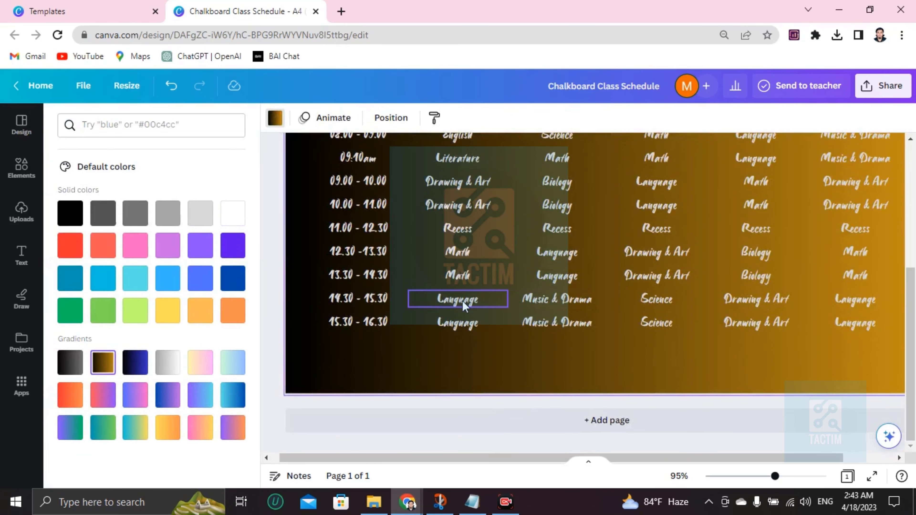
scroll(469, 299, up, 6)
scroll(462, 302, down, 3)
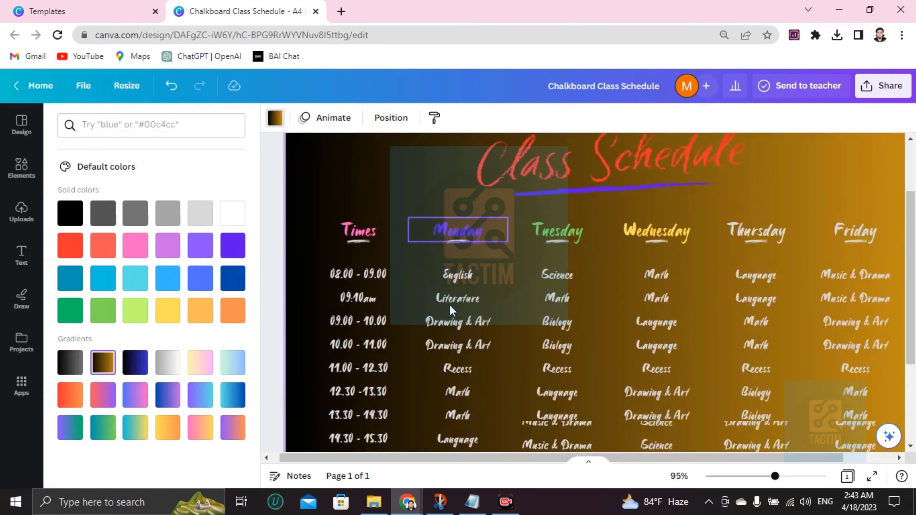
click(139, 367)
click(159, 364)
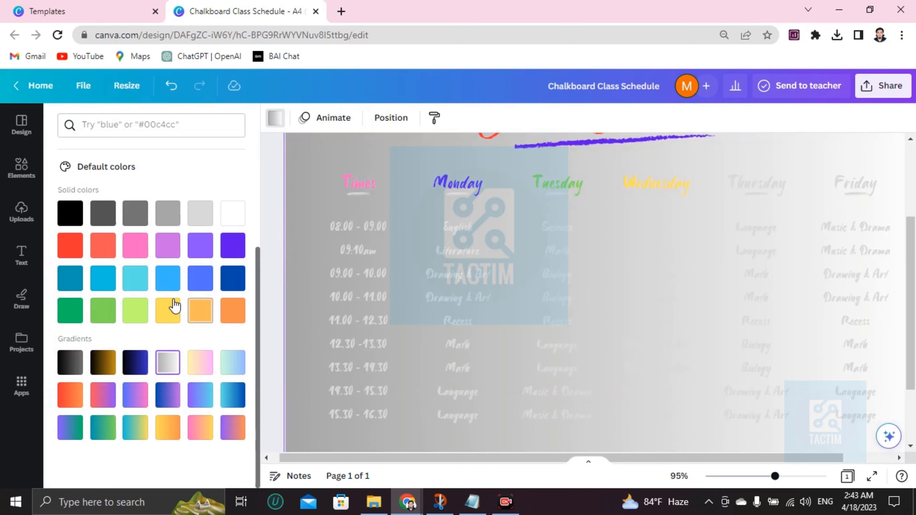
click(163, 314)
scroll(518, 277, up, 3)
scroll(520, 282, down, 5)
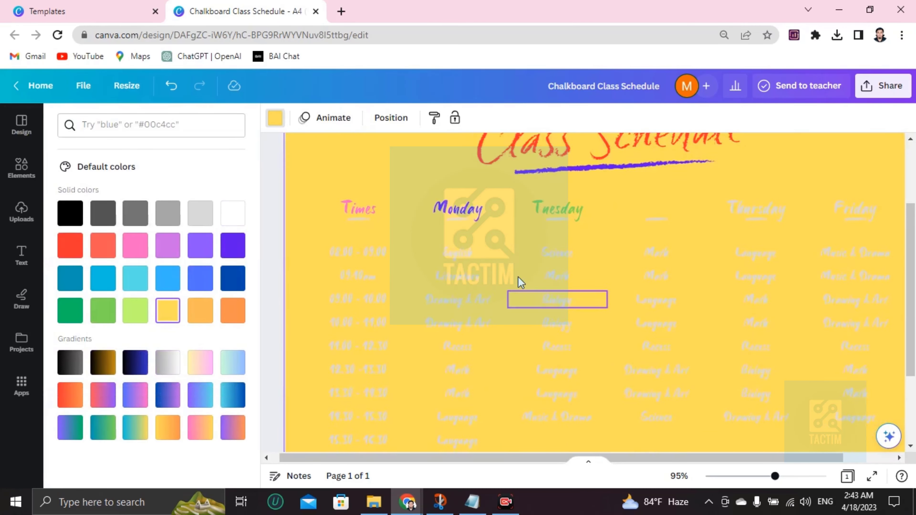
Undo the background colour changes to bring back the chalkboard photo.
click(168, 91)
click(168, 91)
click(168, 91)
click(169, 91)
scroll(317, 245, up, 5)
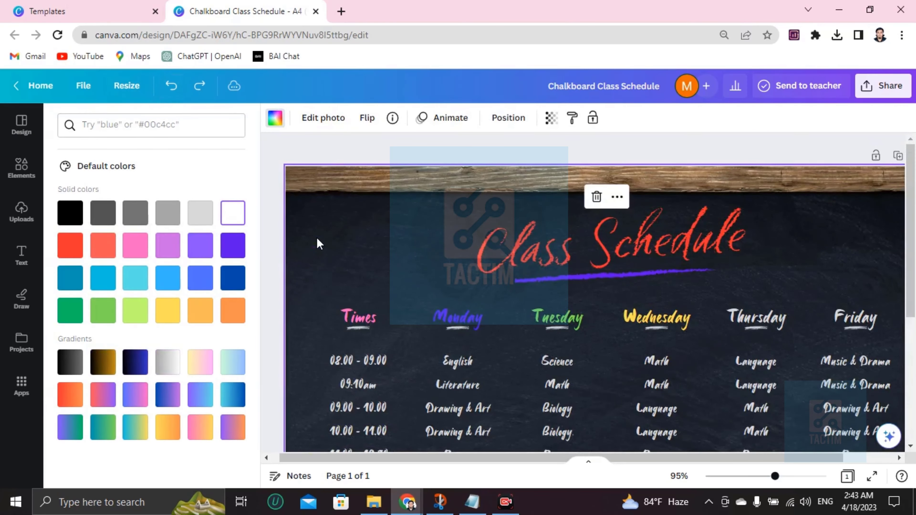
scroll(318, 244, down, 3)
scroll(317, 244, down, 3)
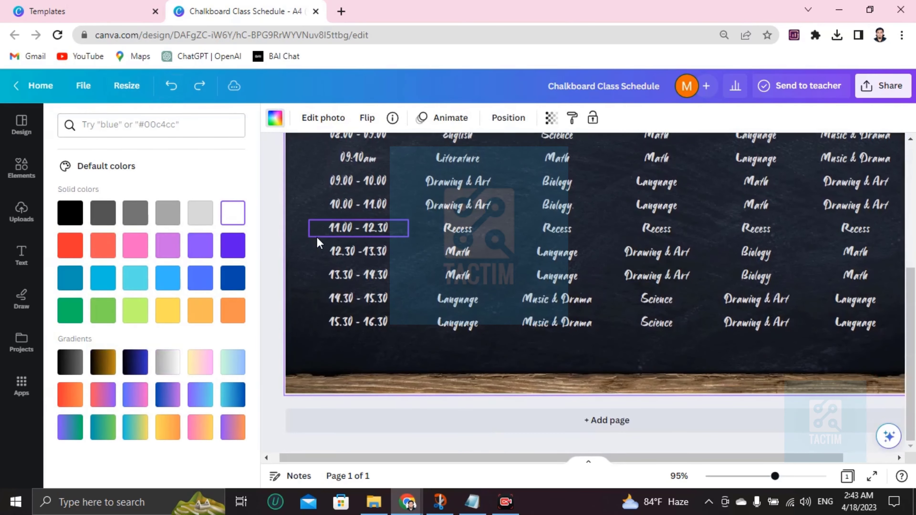
click(545, 205)
scroll(484, 242, up, 5)
Colour Monday's Literature teal and Tuesday's 09.10 Math red.
scroll(429, 285, down, 3)
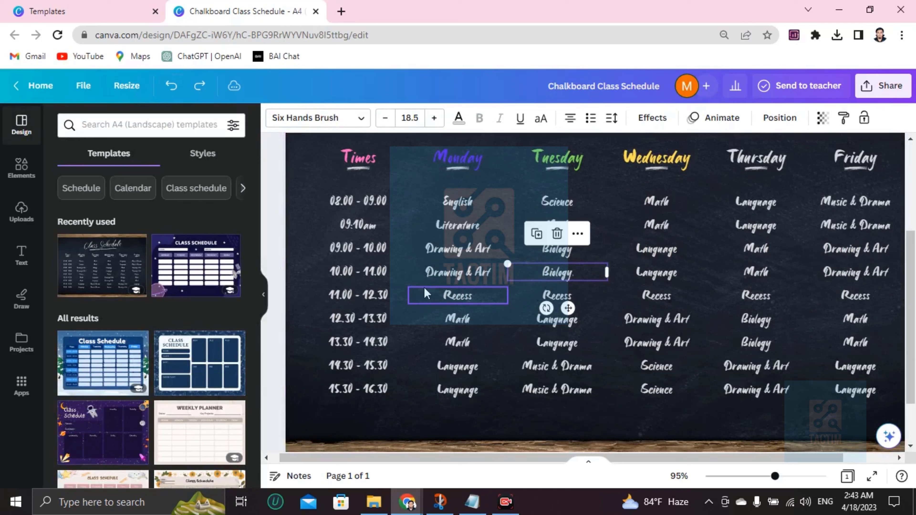
click(464, 223)
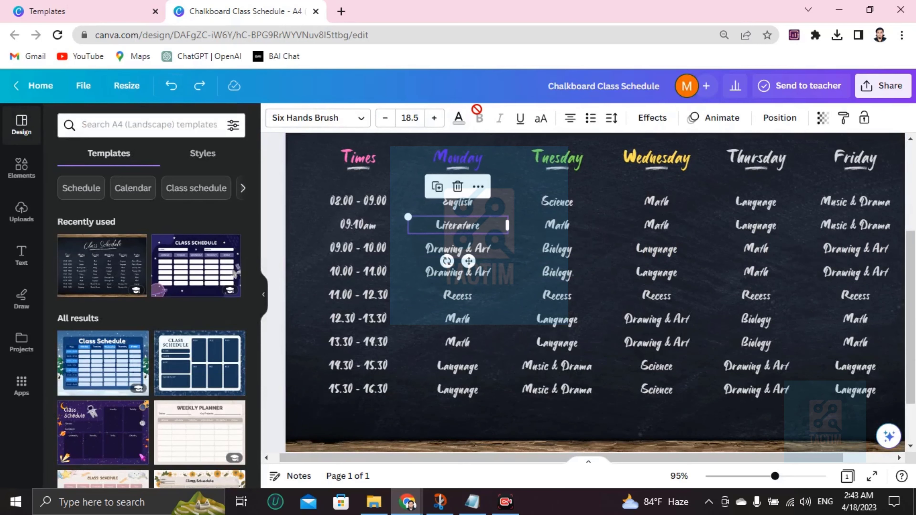
click(458, 118)
scroll(289, 292, down, 2)
scroll(160, 335, down, 2)
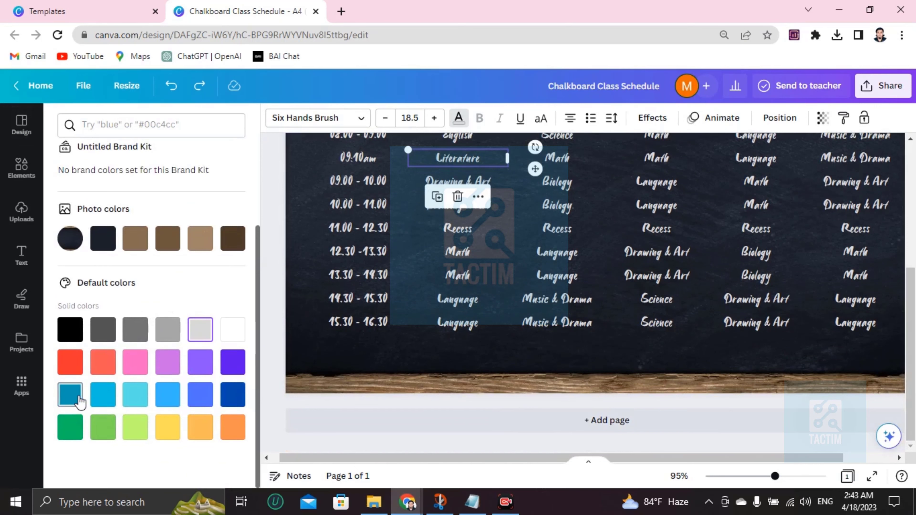
click(70, 394)
scroll(465, 216, up, 2)
key(Tab)
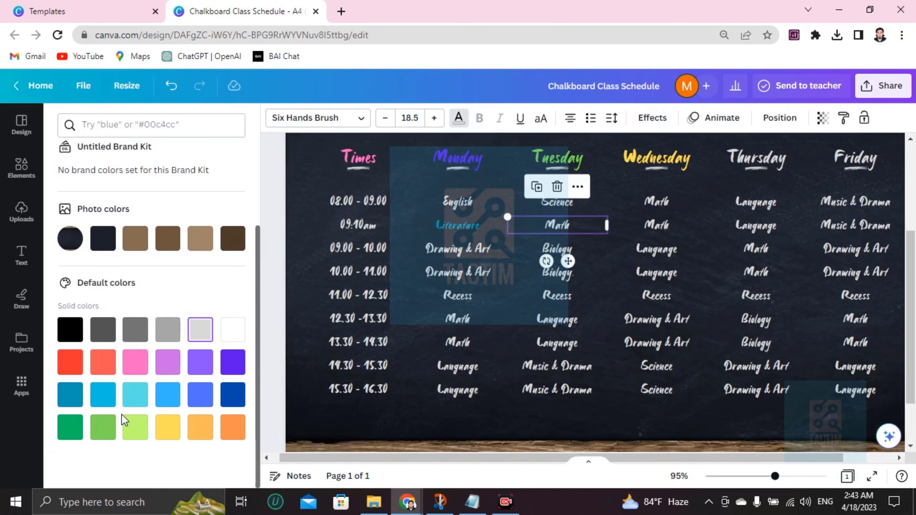
click(102, 370)
Colour Friday's 09.00 Drawing & Art entry purple.
click(650, 299)
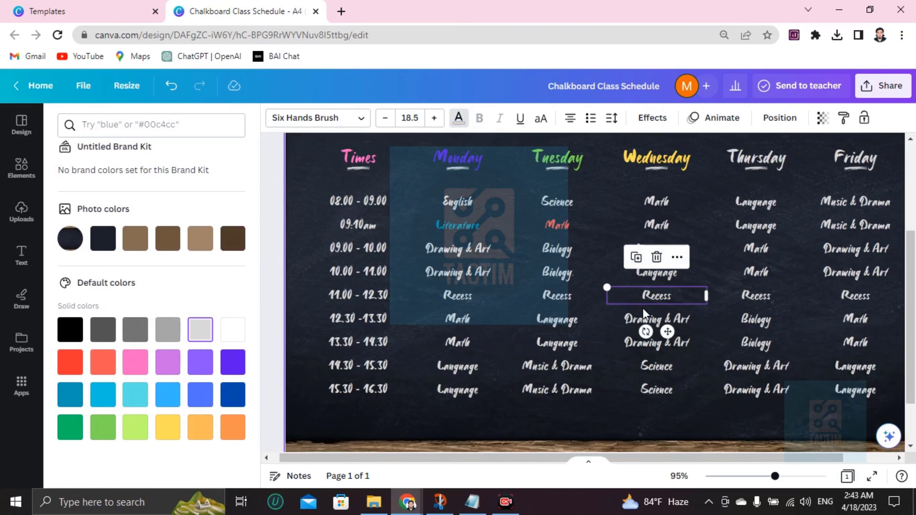
scroll(644, 312, up, 1)
scroll(645, 315, down, 1)
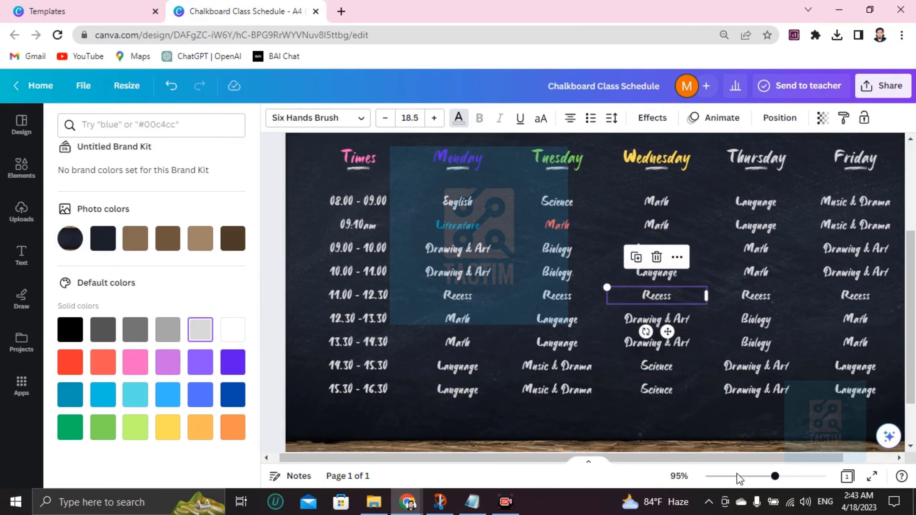
click(675, 226)
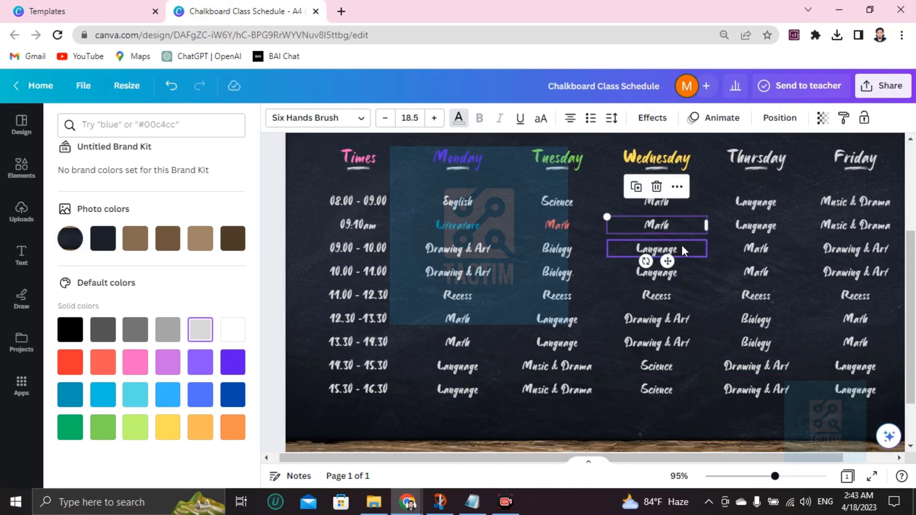
click(744, 231)
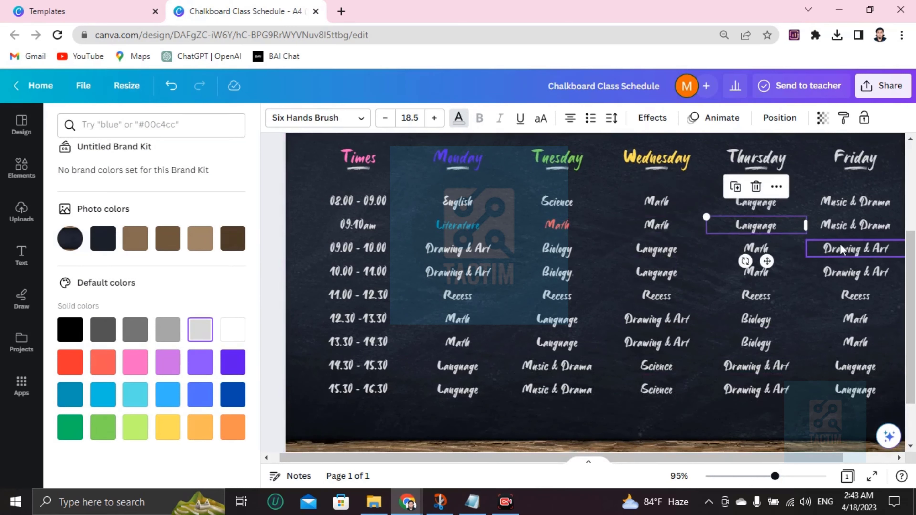
click(844, 249)
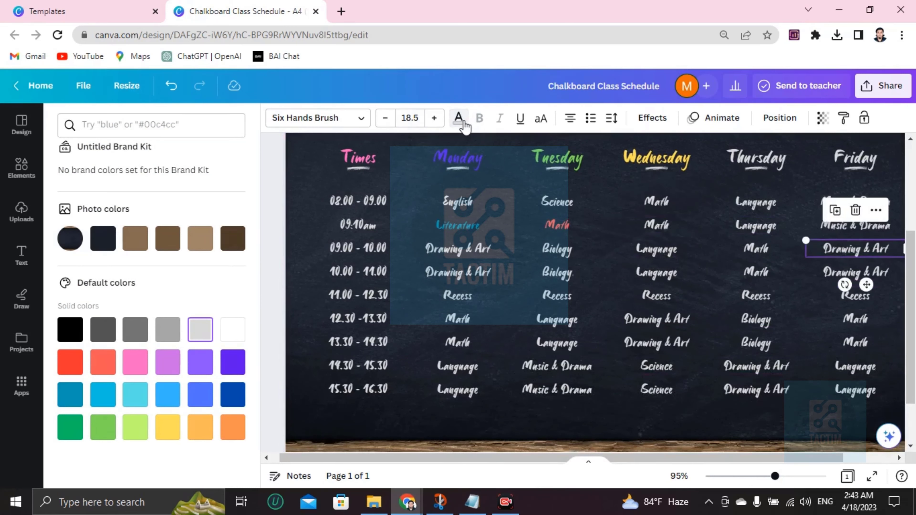
click(204, 362)
click(675, 321)
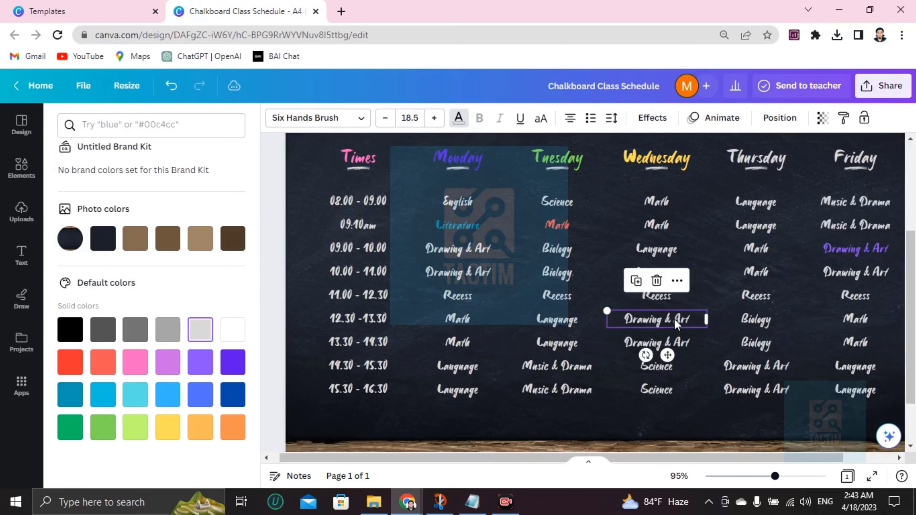
scroll(675, 324, down, 2)
scroll(672, 320, up, 5)
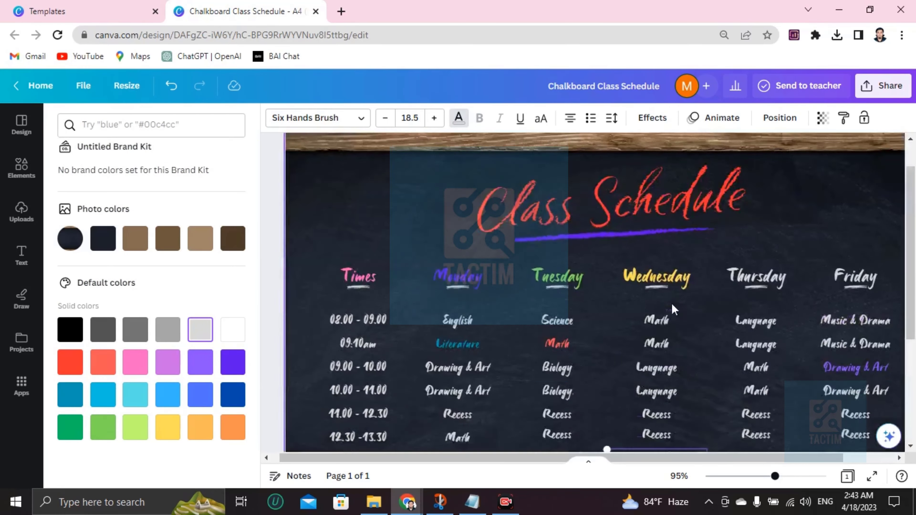
scroll(625, 393, down, 5)
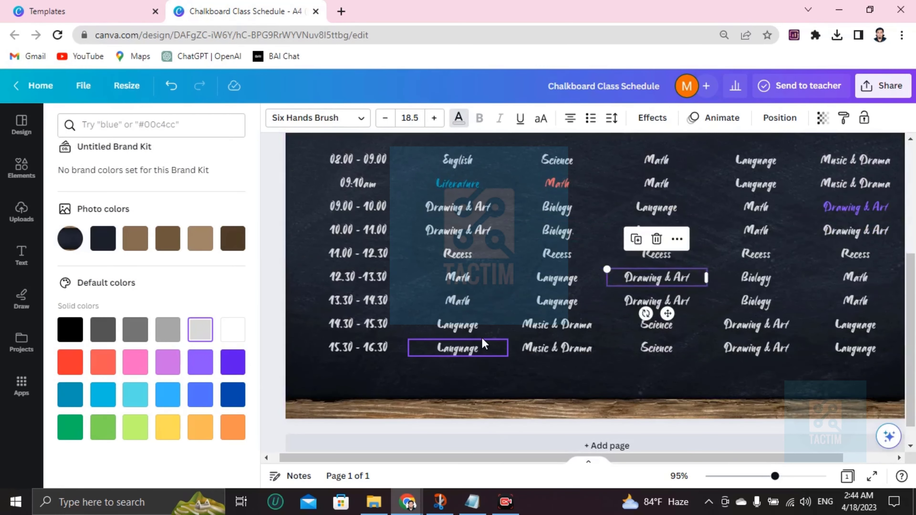
scroll(477, 347, up, 5)
Download the schedule as a PNG via Share > Download, then reopen the Share panel.
click(873, 84)
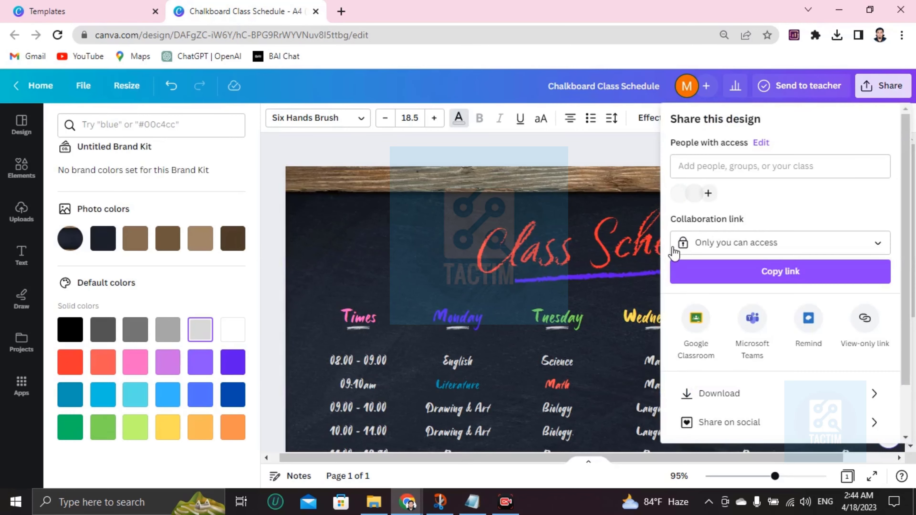
click(716, 391)
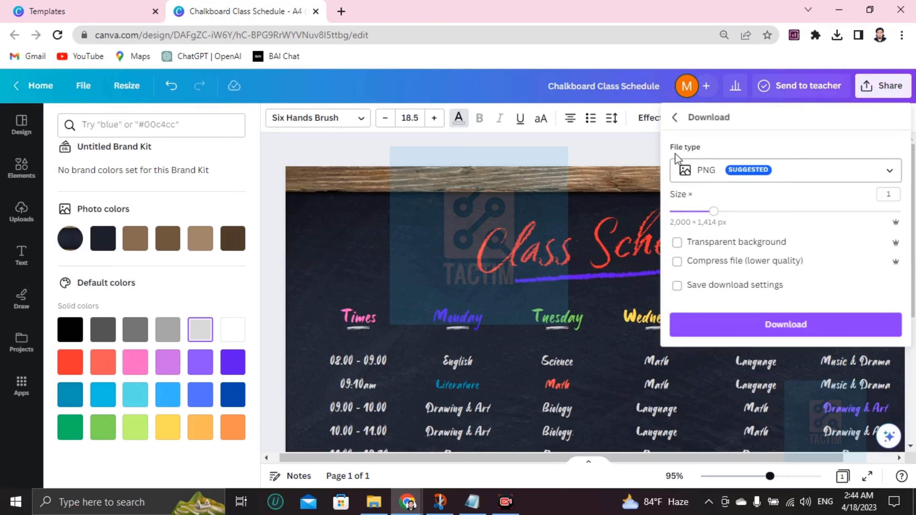
click(747, 170)
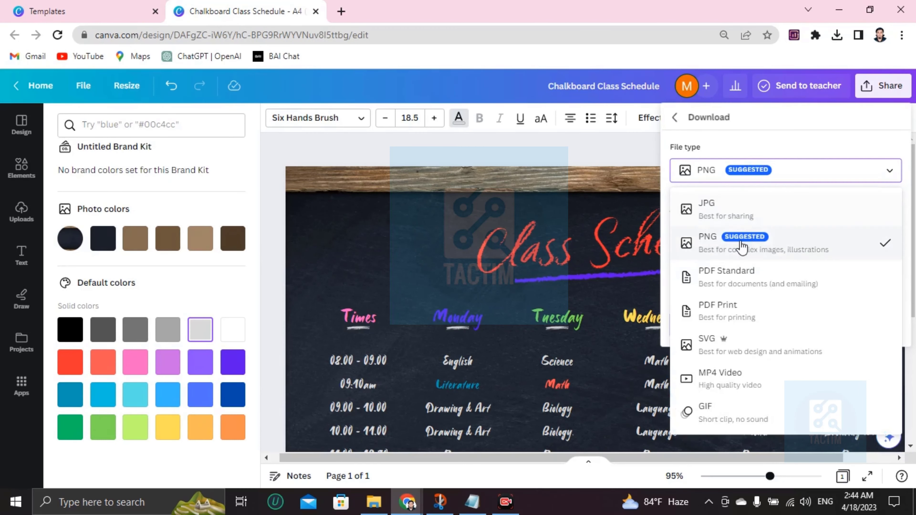
click(705, 255)
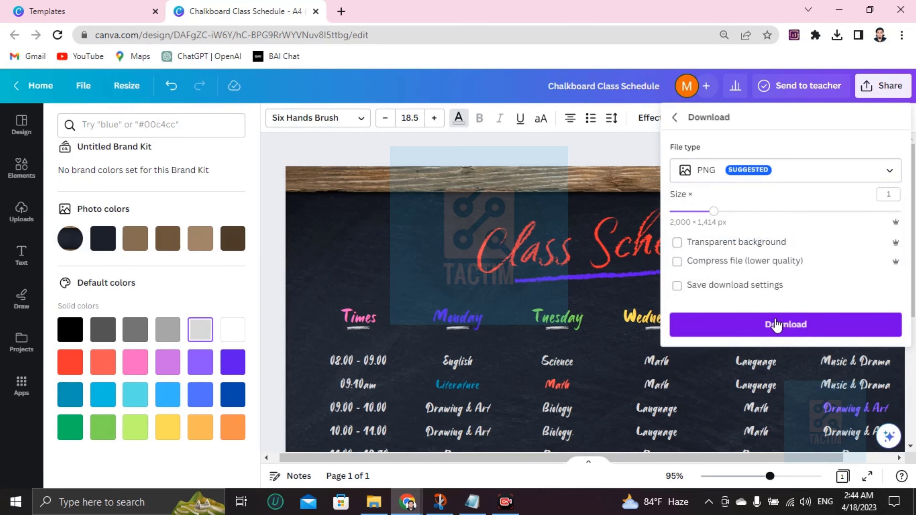
click(517, 248)
click(877, 85)
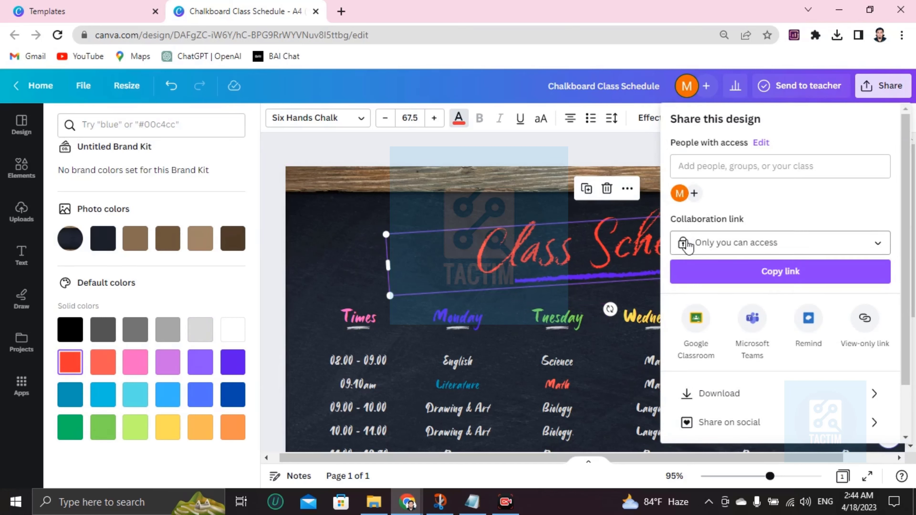
Set the collaboration link to Anyone with the link and email an invite to the collaborator's address.
click(702, 245)
click(724, 402)
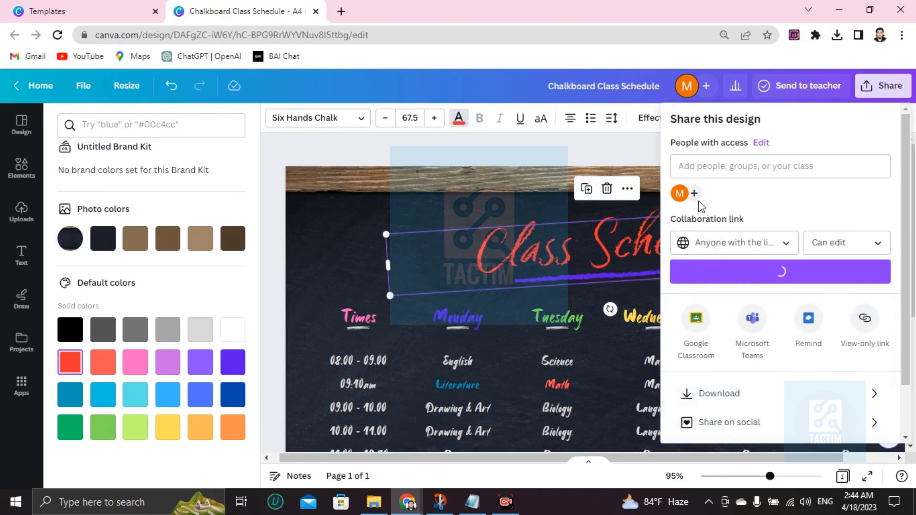
click(695, 165)
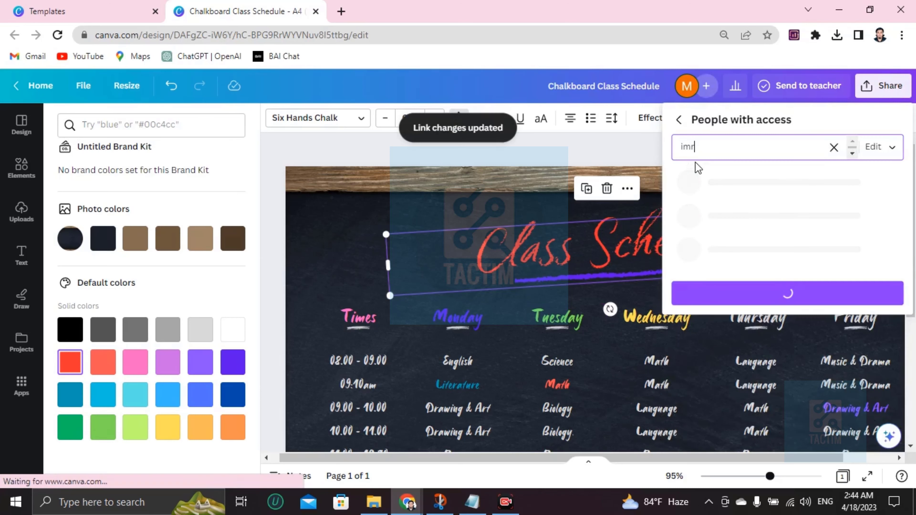
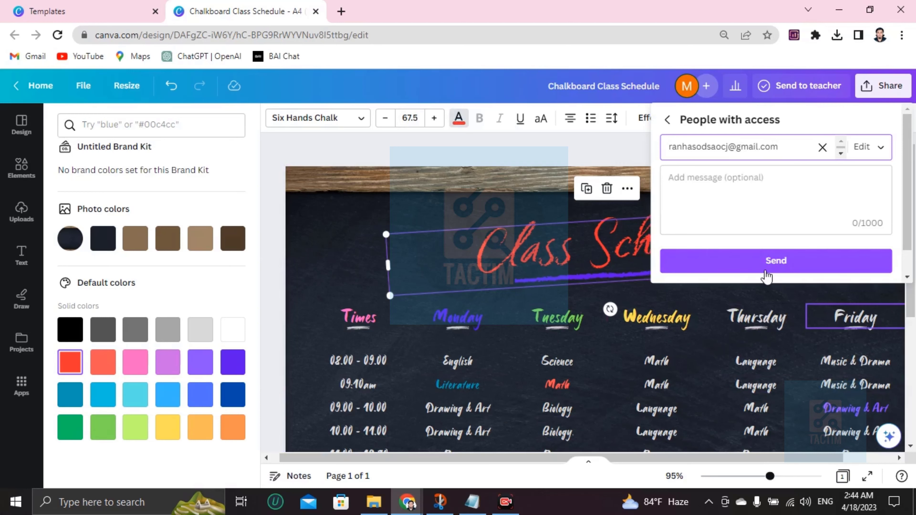
click(432, 205)
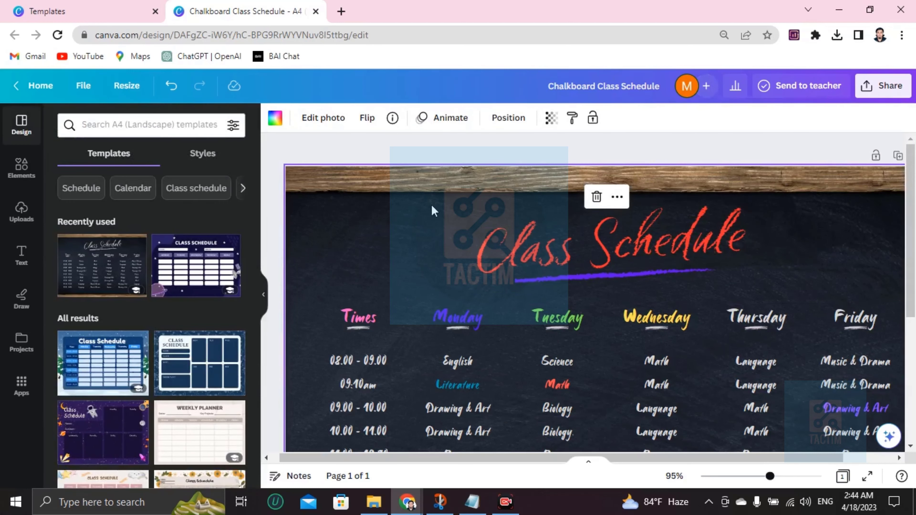